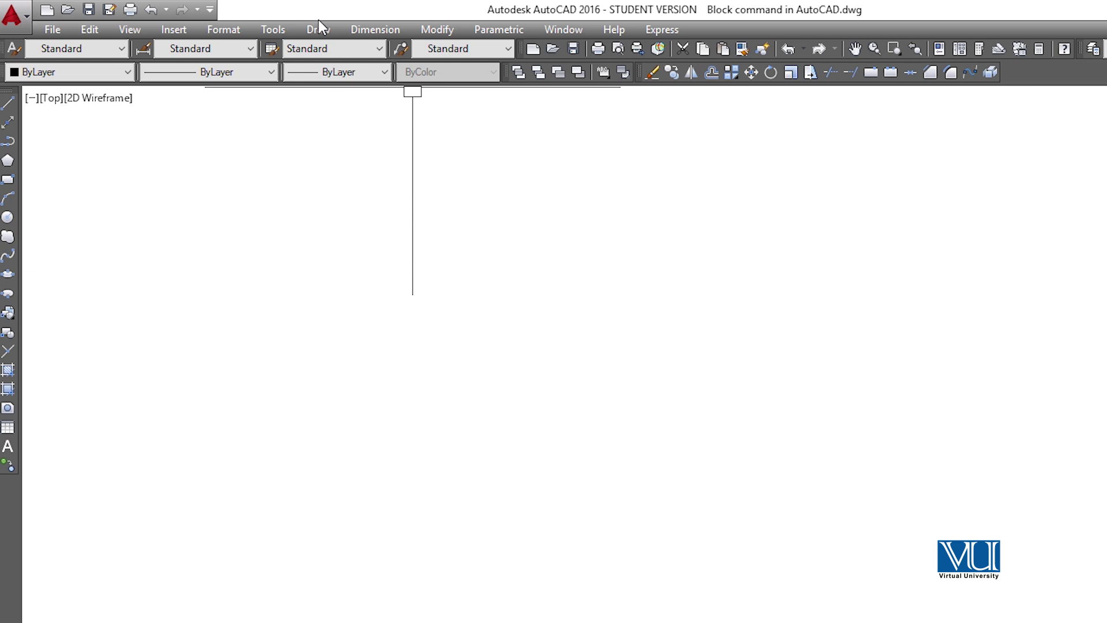
- Create a donut with a 12' inside diameter and 20' outside diameter, placing the first one in the empty drawing area
left_click(316, 30)
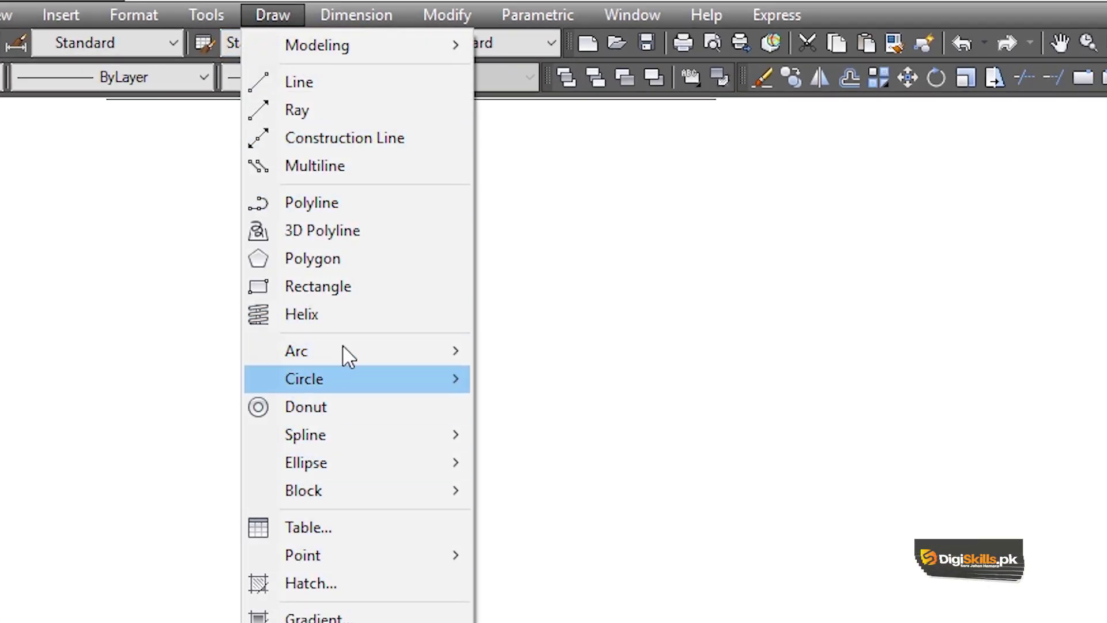
left_click(338, 405)
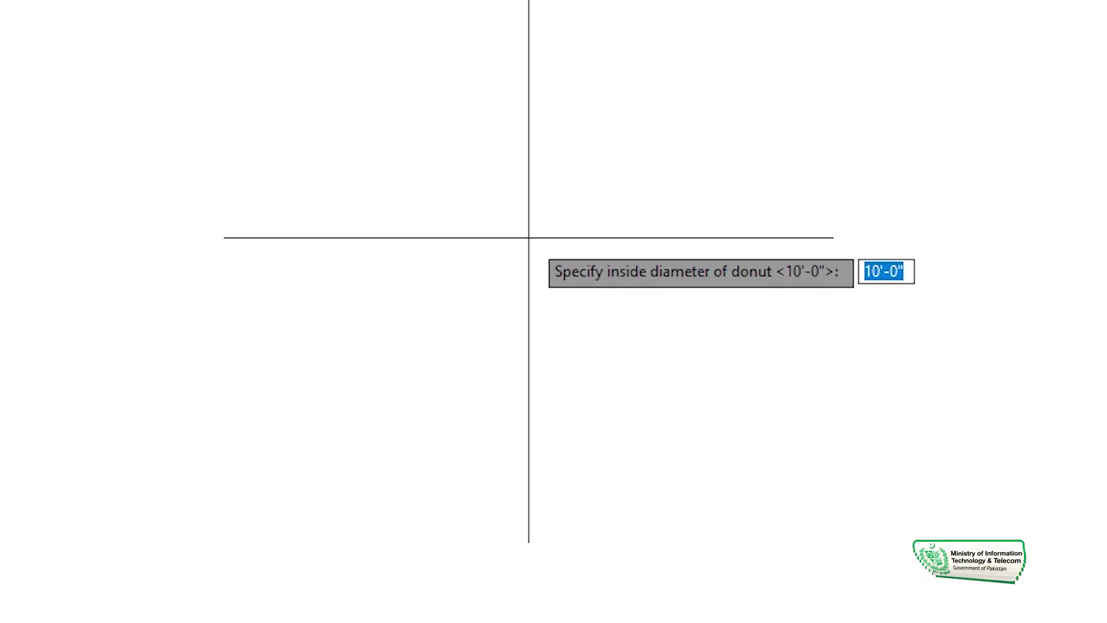
type("12")
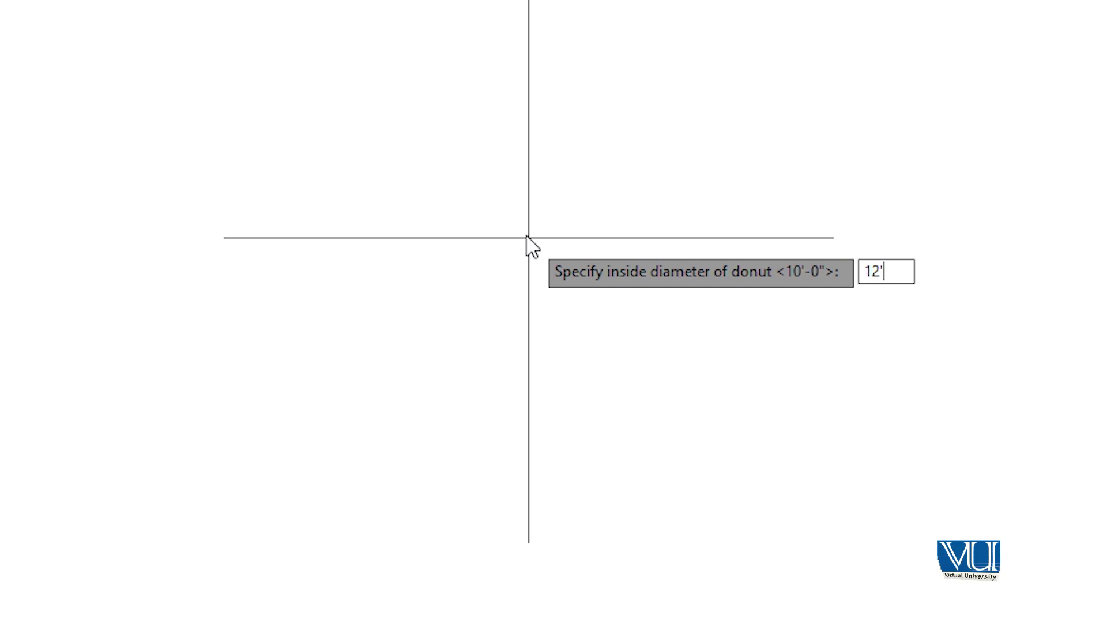
key("Return")
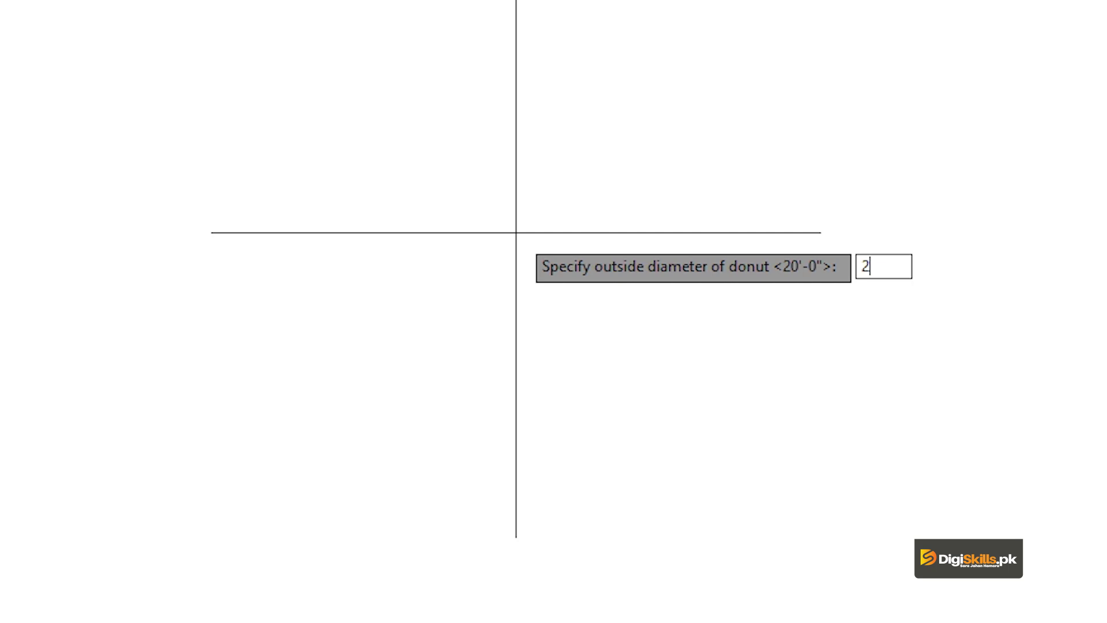
key("Return")
left_click(397, 250)
scroll(398, 253, "up", 8)
scroll(396, 251, "down", 2)
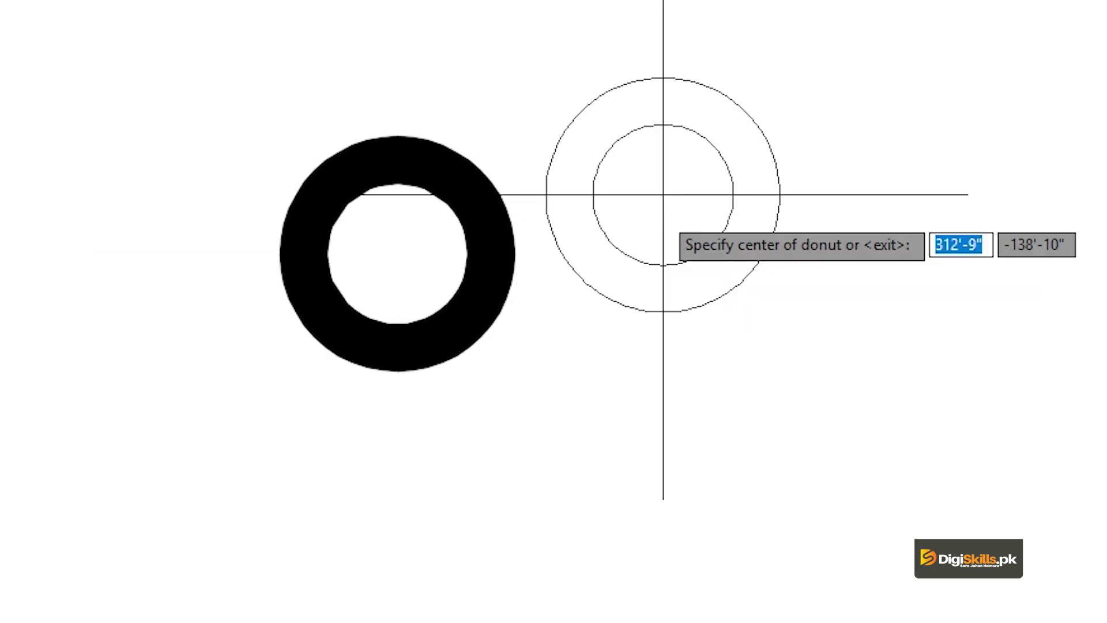
- Place four more donuts of the same size around the first one and finish the Donut command
left_click(752, 131)
left_click(765, 482)
left_click(0, 167)
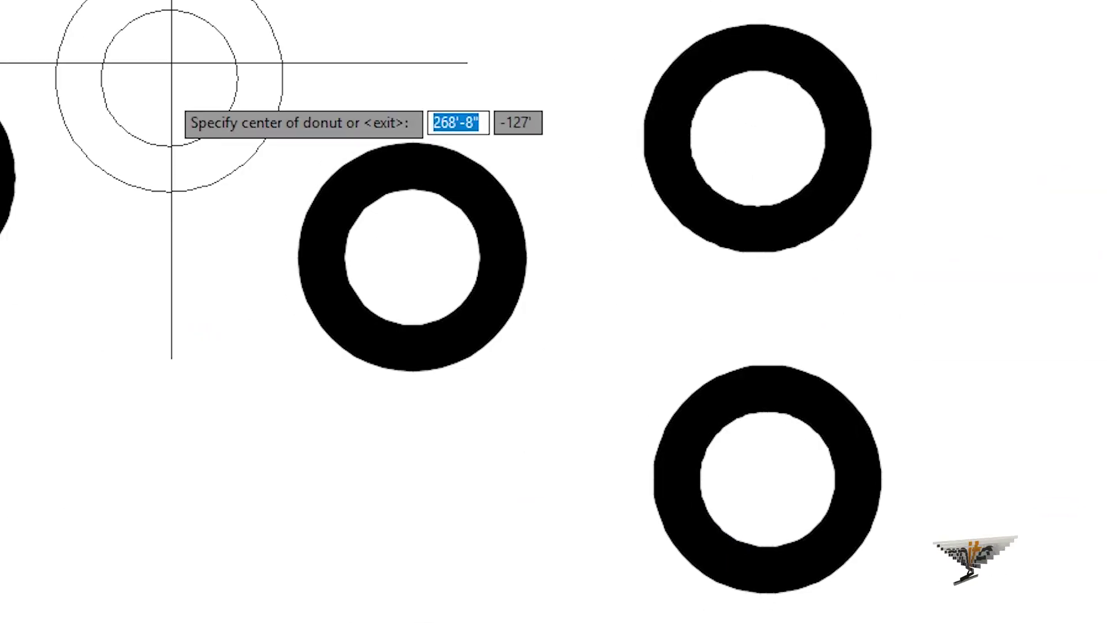
left_click(179, 16)
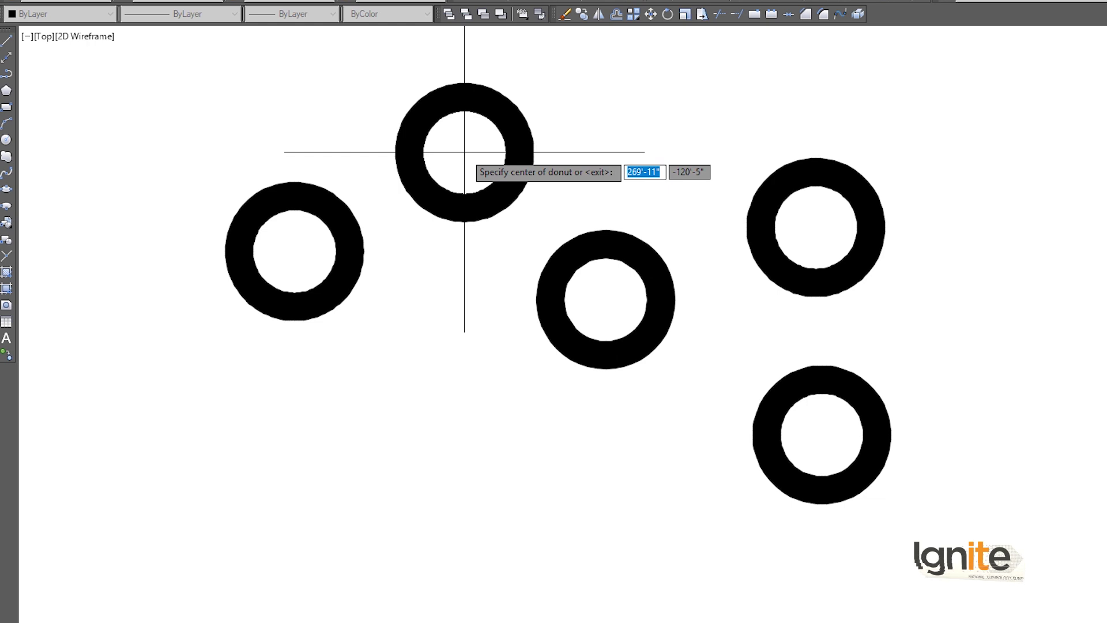
key("Return")
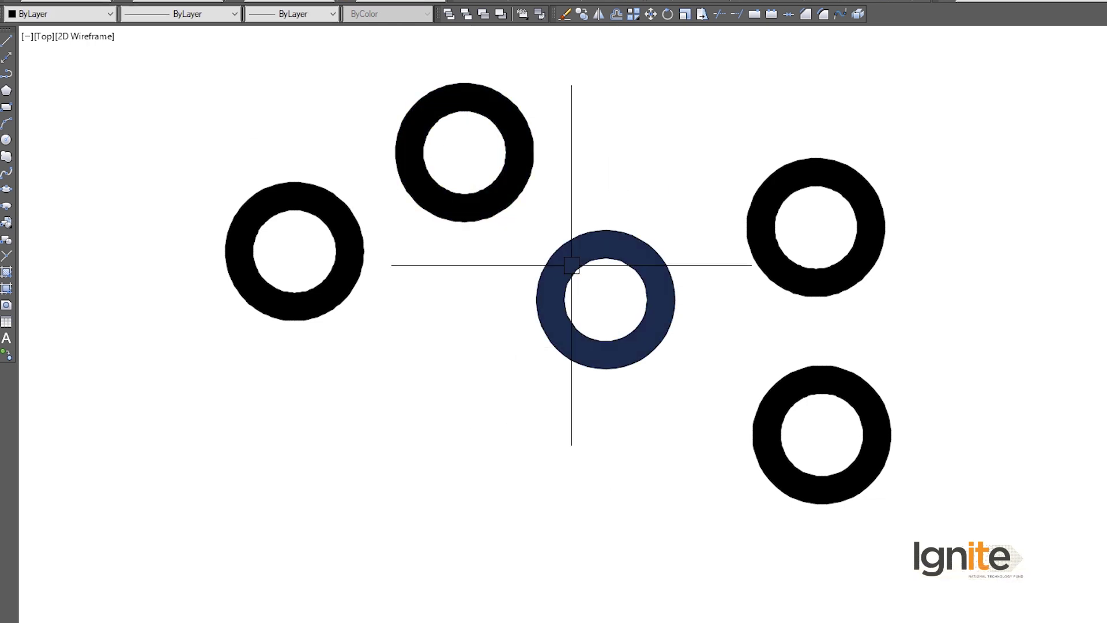
- Examine the middle donut up close, including its object type and basic properties
scroll(597, 274, "up", 5)
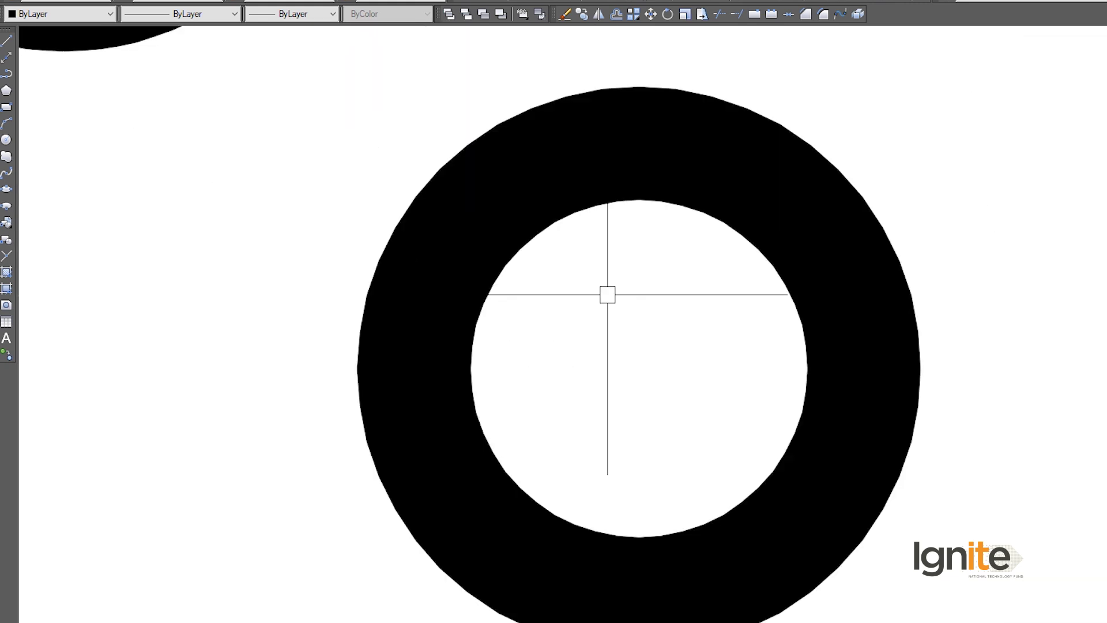
scroll(608, 295, "down", 2)
scroll(566, 262, "up", 2)
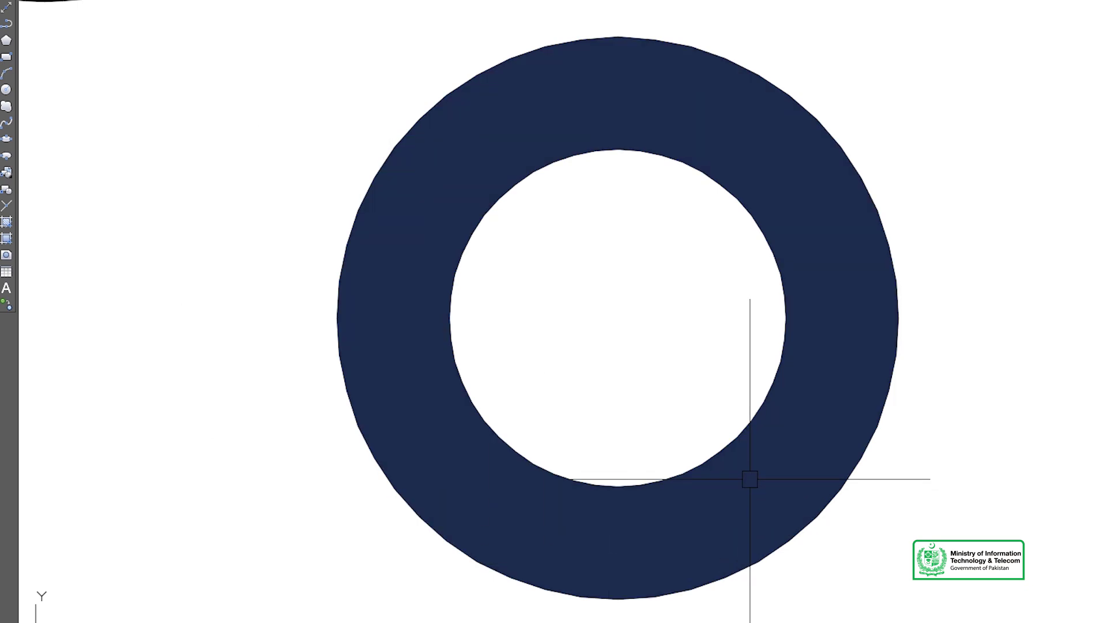
mouse_move(749, 478)
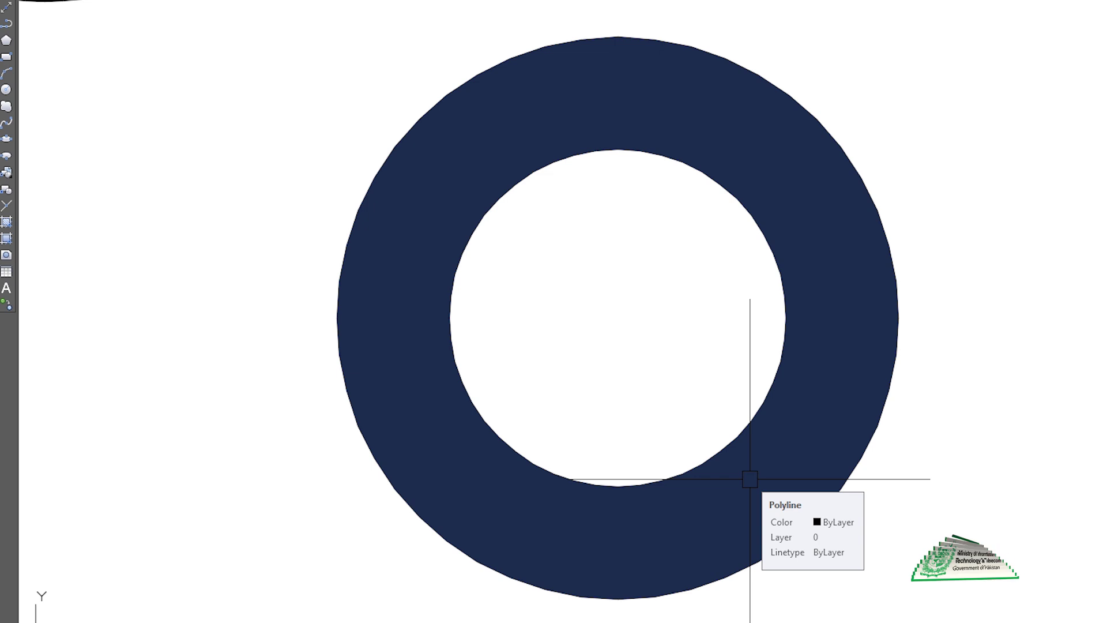
scroll(515, 423, "down", 2)
scroll(548, 405, "down", 2)
scroll(674, 362, "down", 2)
middle_click_drag(716, 329, 603, 230)
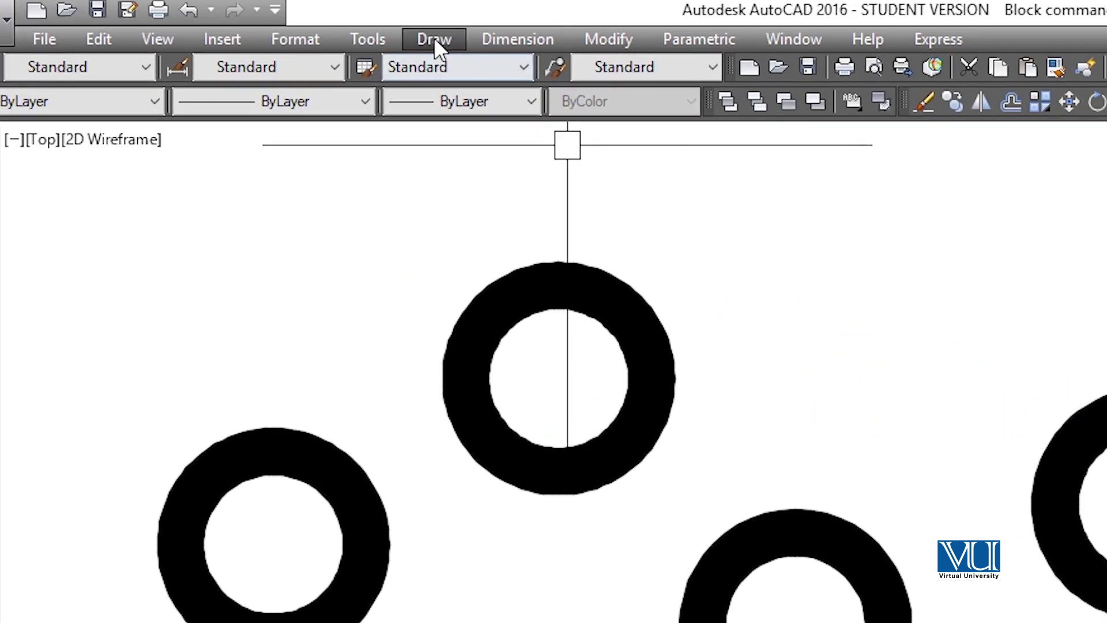
- Draw two unfilled donuts beside the filled ones, using 12' for both the inside and outside diameters
left_click(434, 37)
left_click(432, 30)
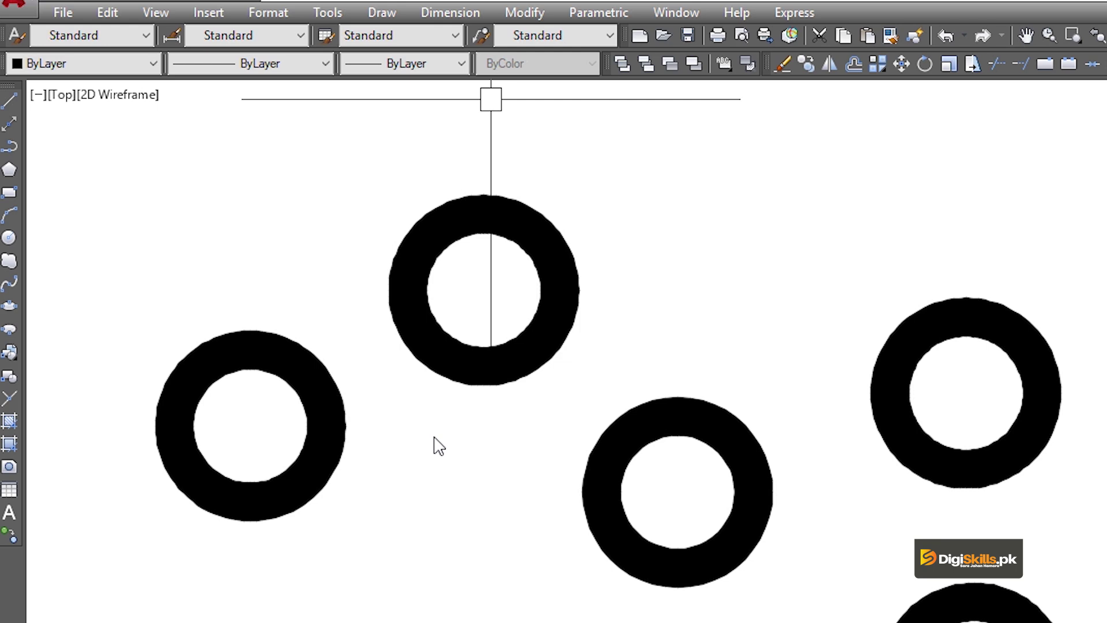
key("Return")
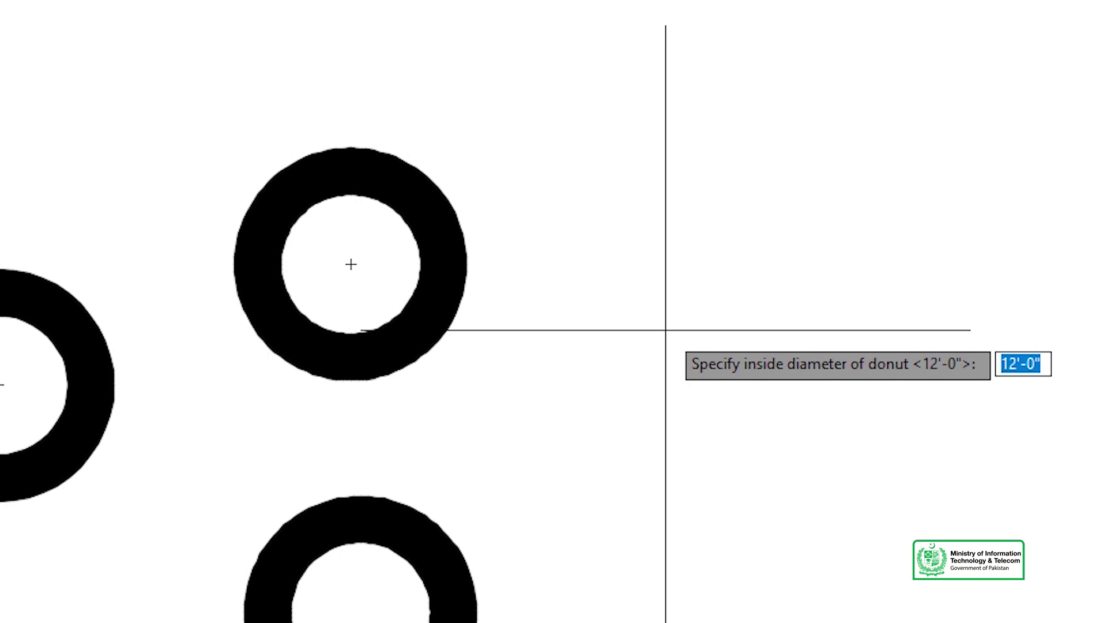
key("Return")
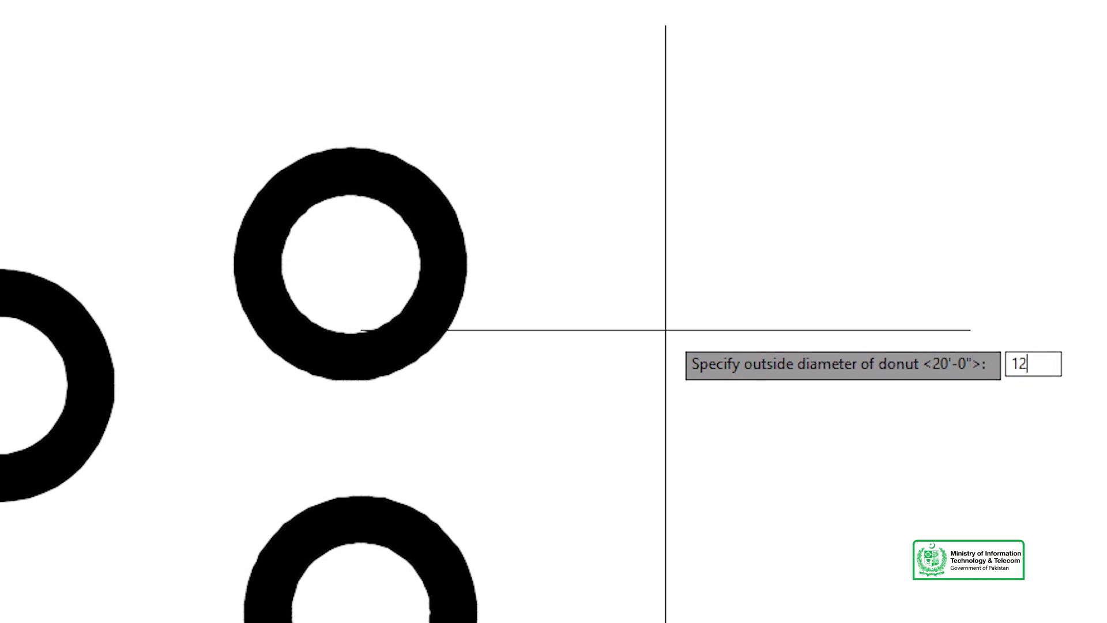
key("Return")
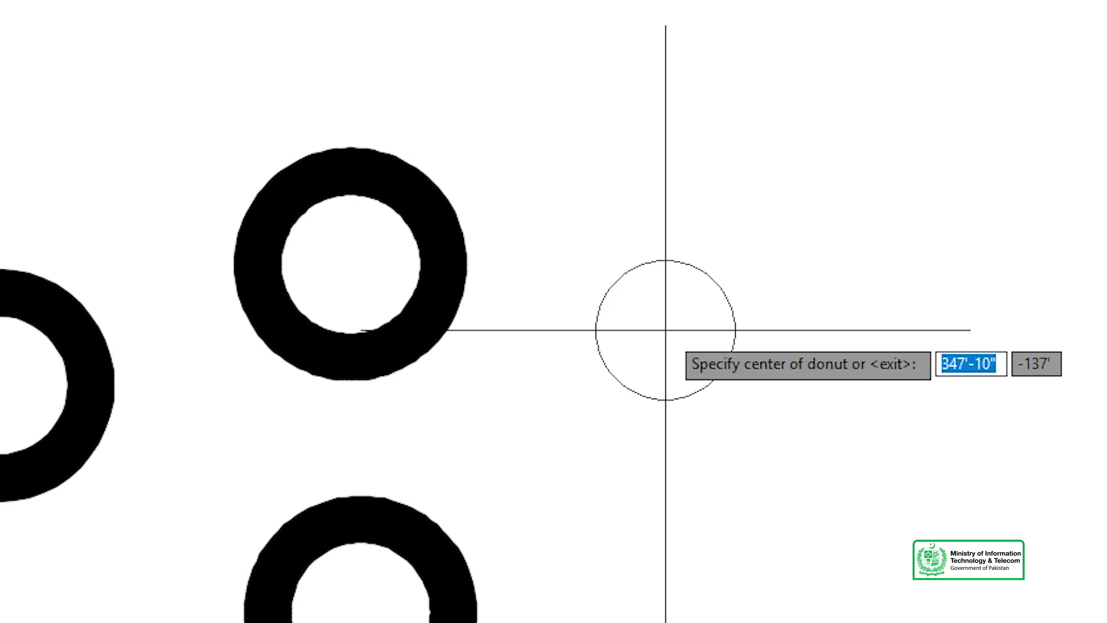
scroll(679, 370, "up", 5)
scroll(821, 501, "up", 2)
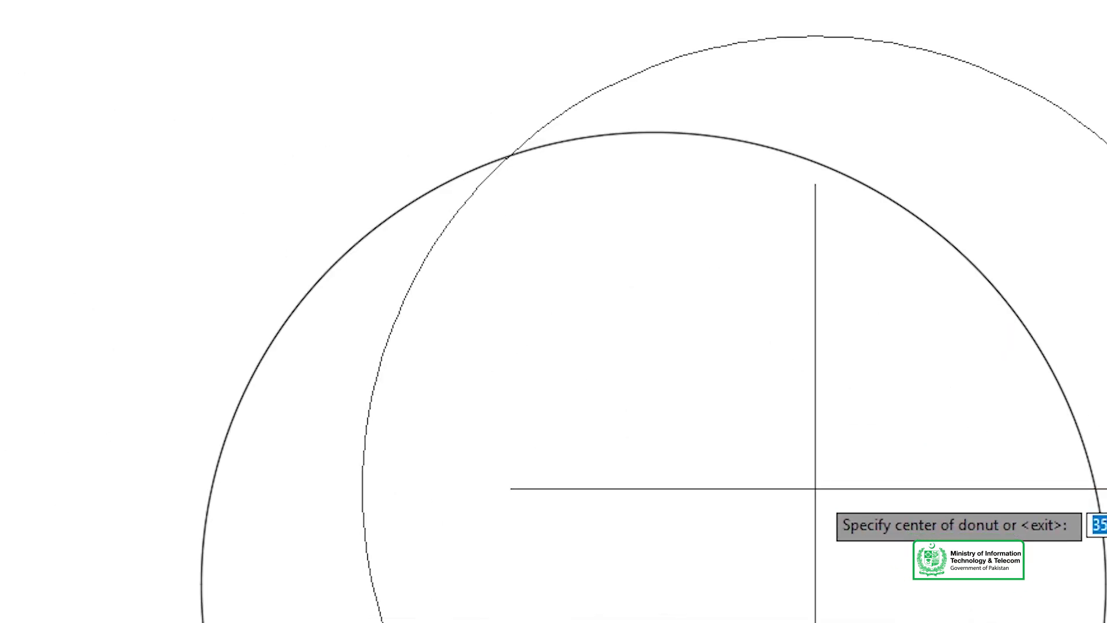
scroll(288, 239, "down", 4)
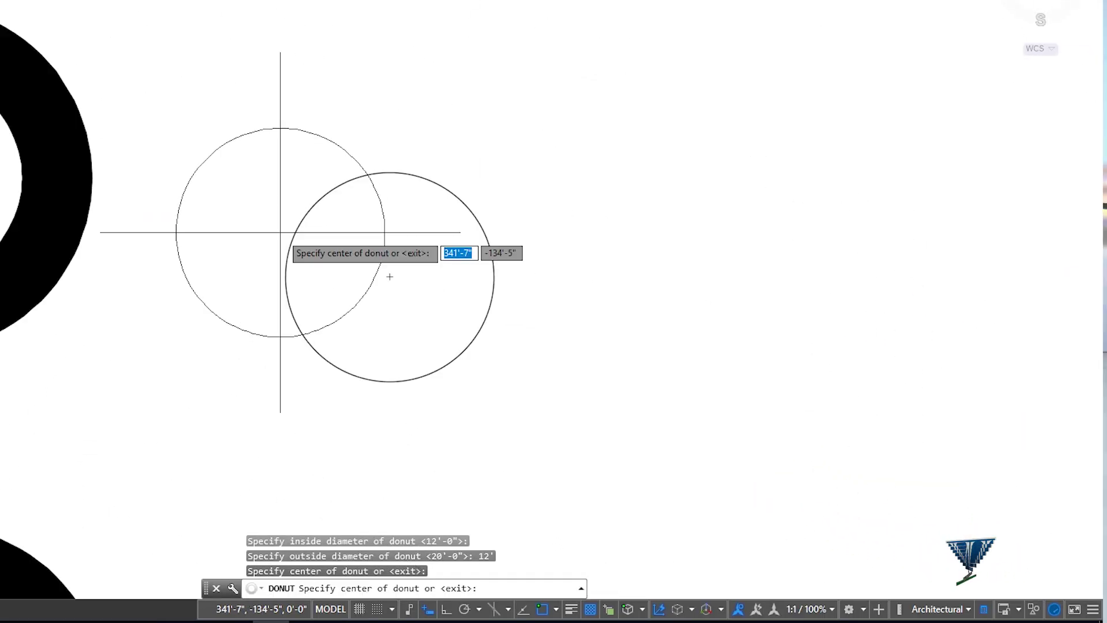
left_click(471, 40)
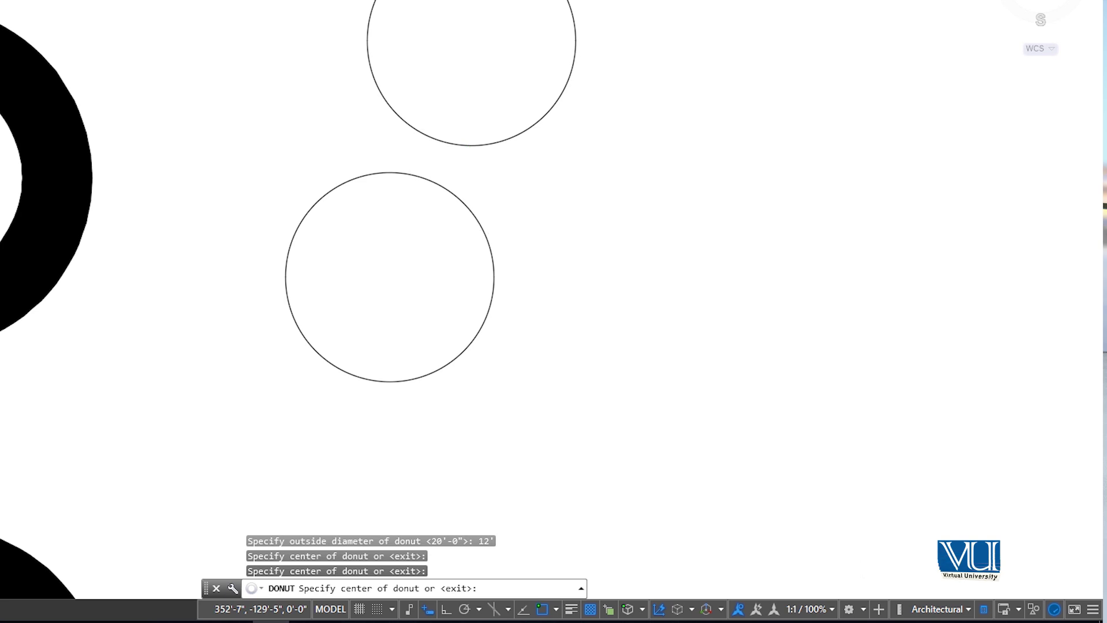
key("Return")
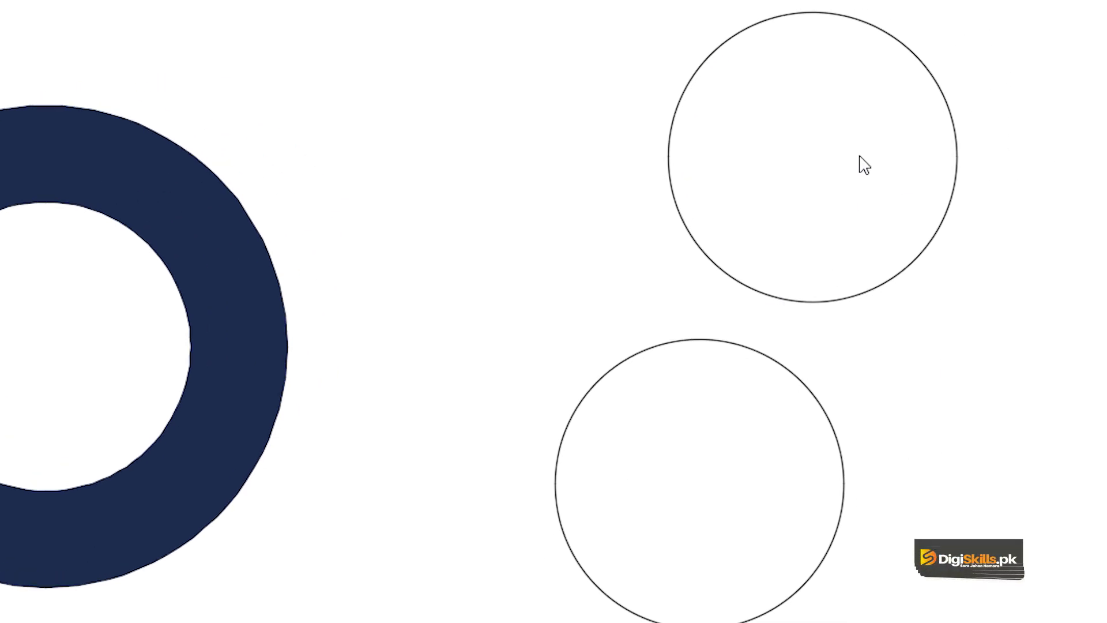
- Draw one large donut beyond the unfilled circles with a 12' inside diameter and 50' outside diameter
left_click(985, 306)
left_click(984, 430)
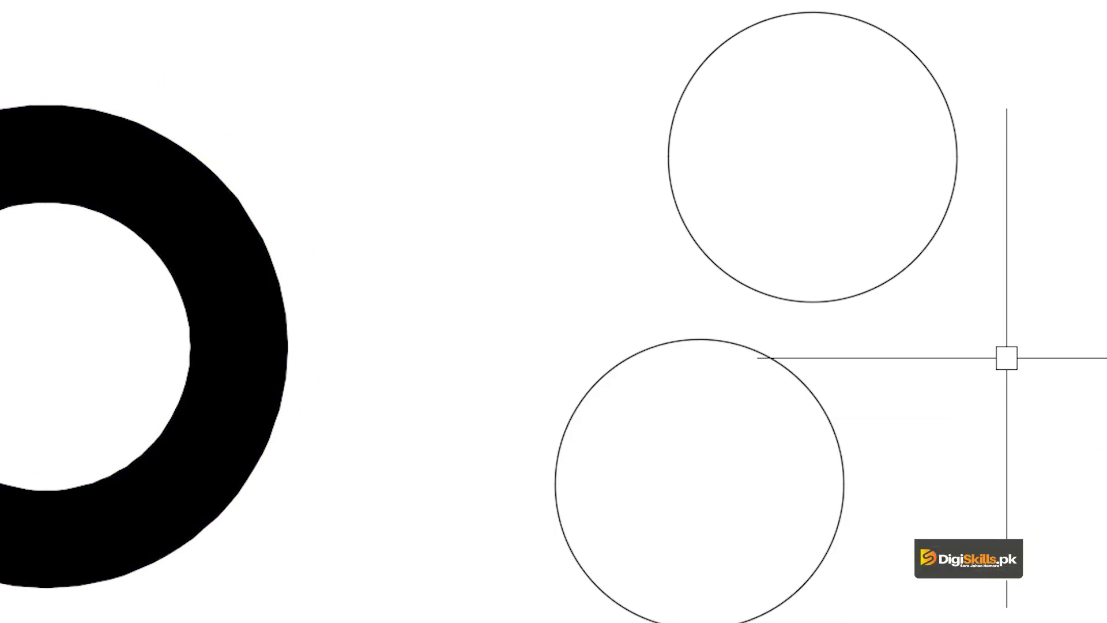
scroll(973, 326, "down", 5)
mouse_move(973, 327)
middle_mouse_down()
mouse_move(537, 346)
mouse_move(548, 347)
middle_mouse_up()
type("d")
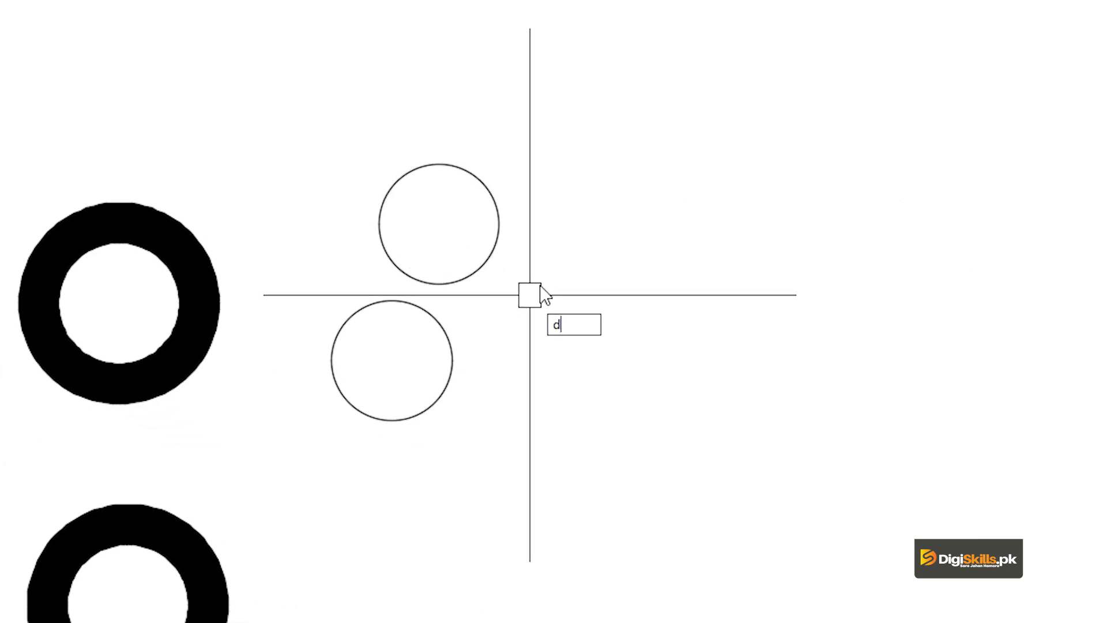
type("o")
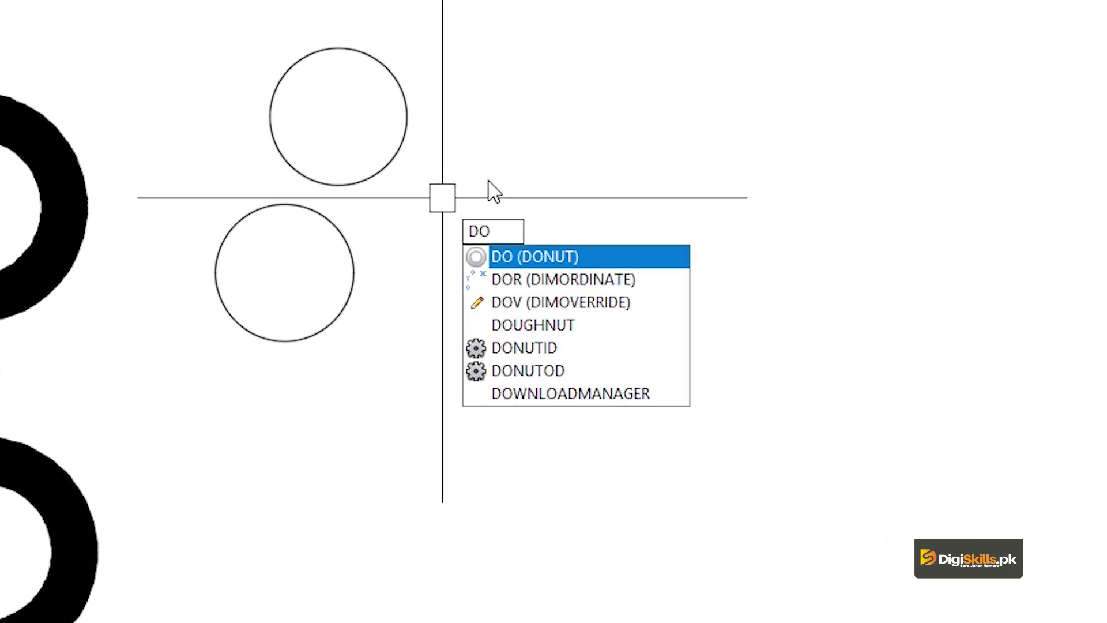
key("Return")
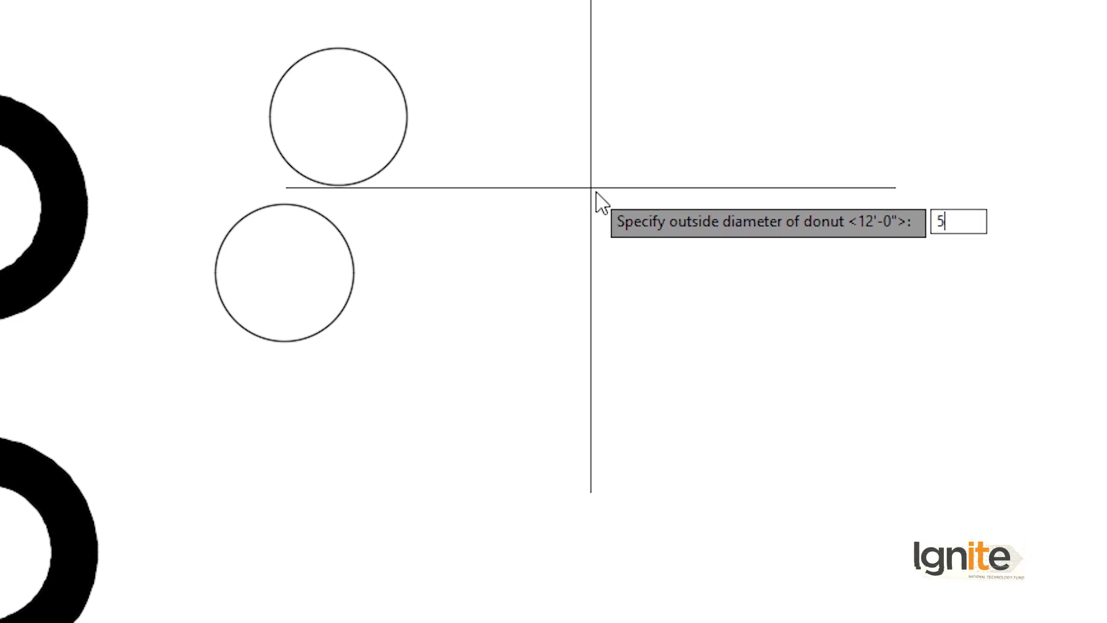
key("Return")
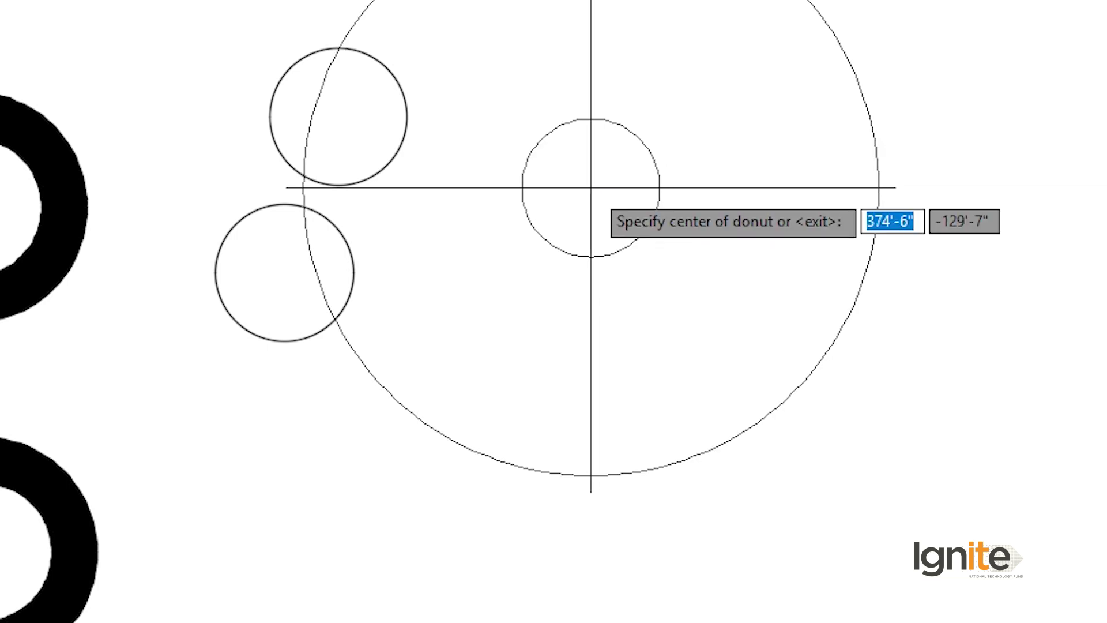
left_click(888, 313)
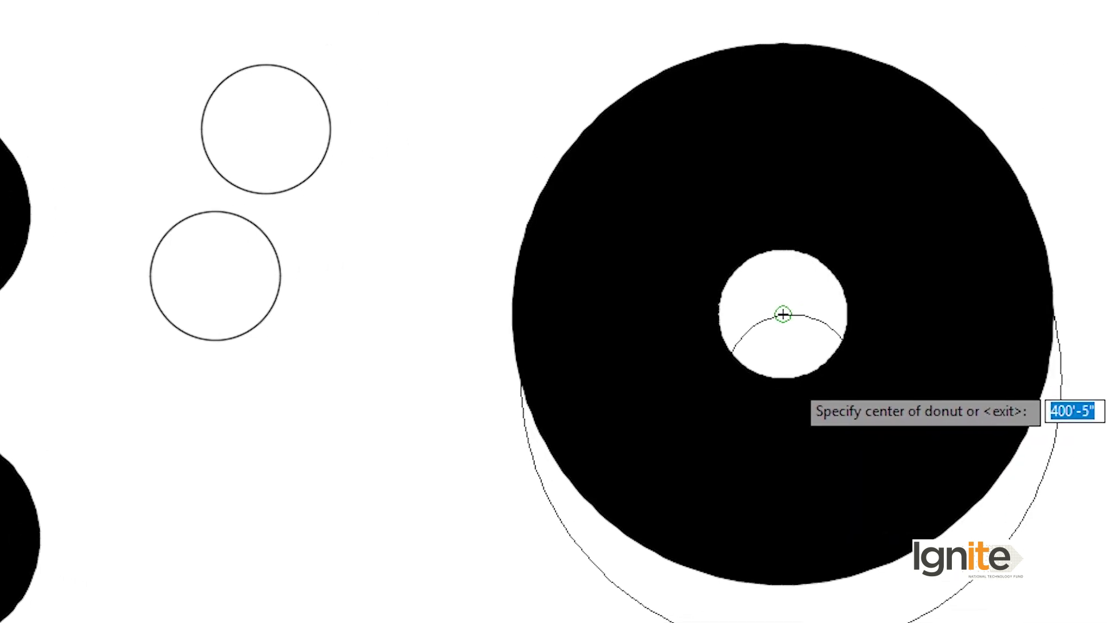
key("Escape")
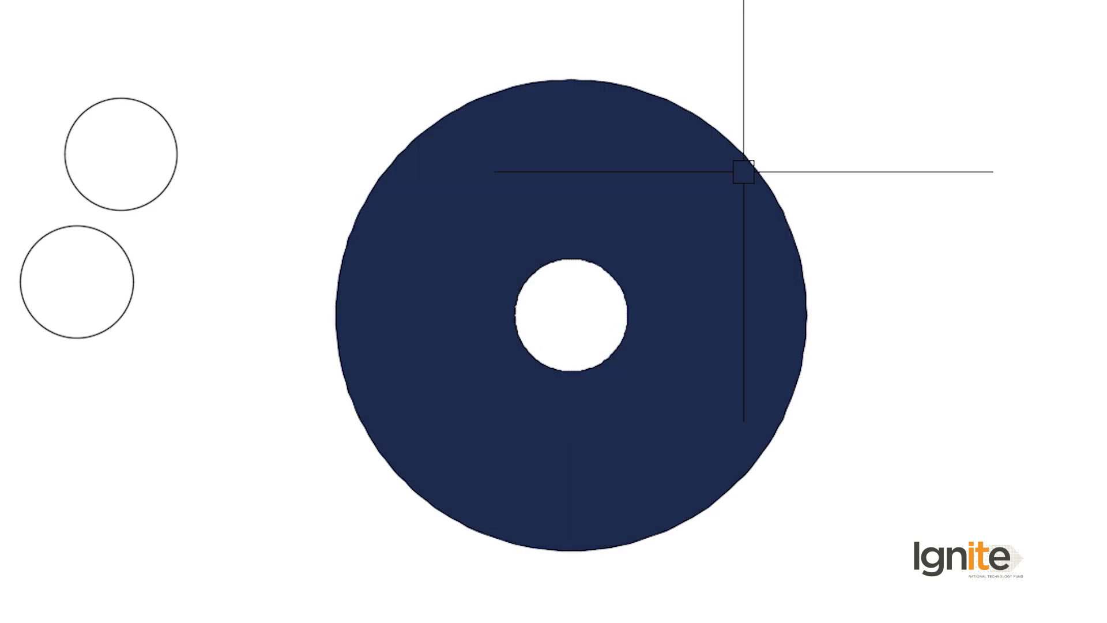
- Delete all the filled and unfilled donuts from the drawing
scroll(662, 163, "down", 6)
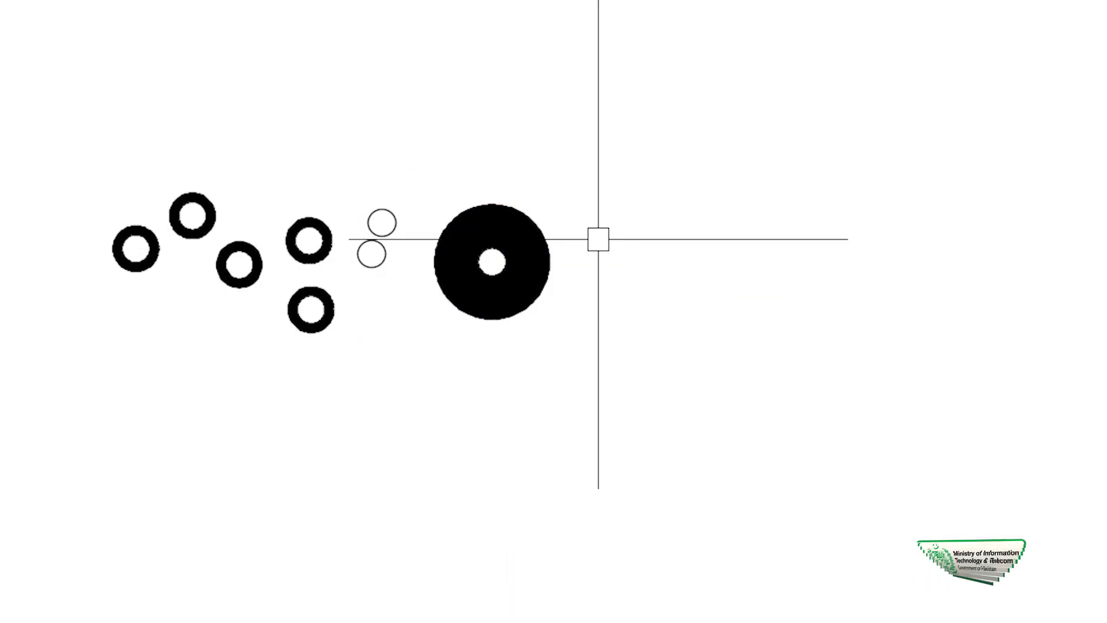
left_click(479, 305)
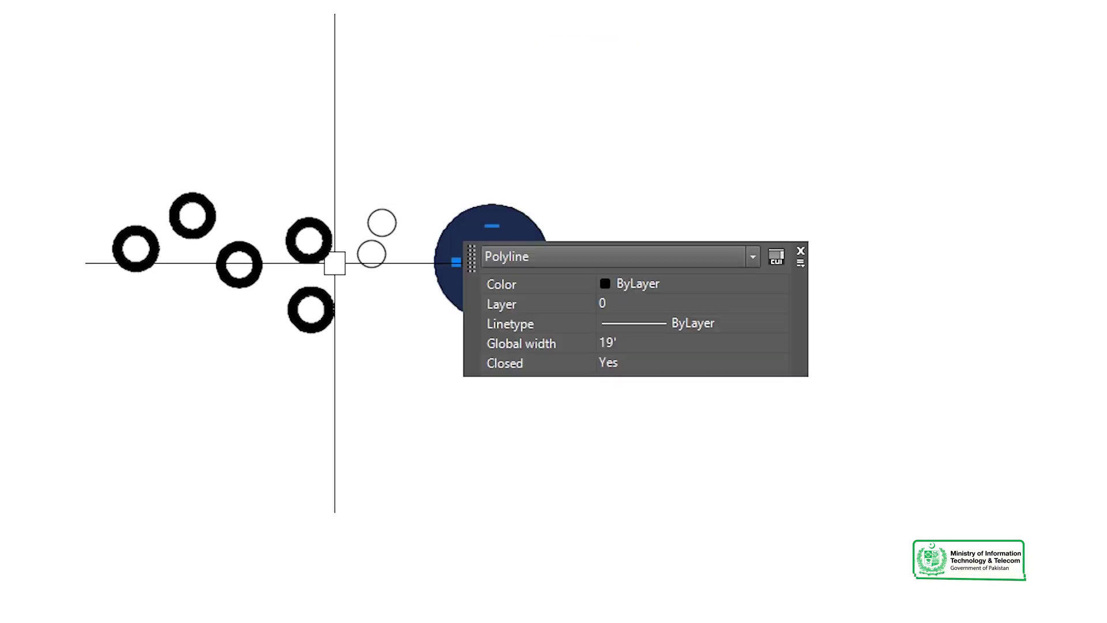
key("Escape")
left_click(631, 35)
left_click(1, 454)
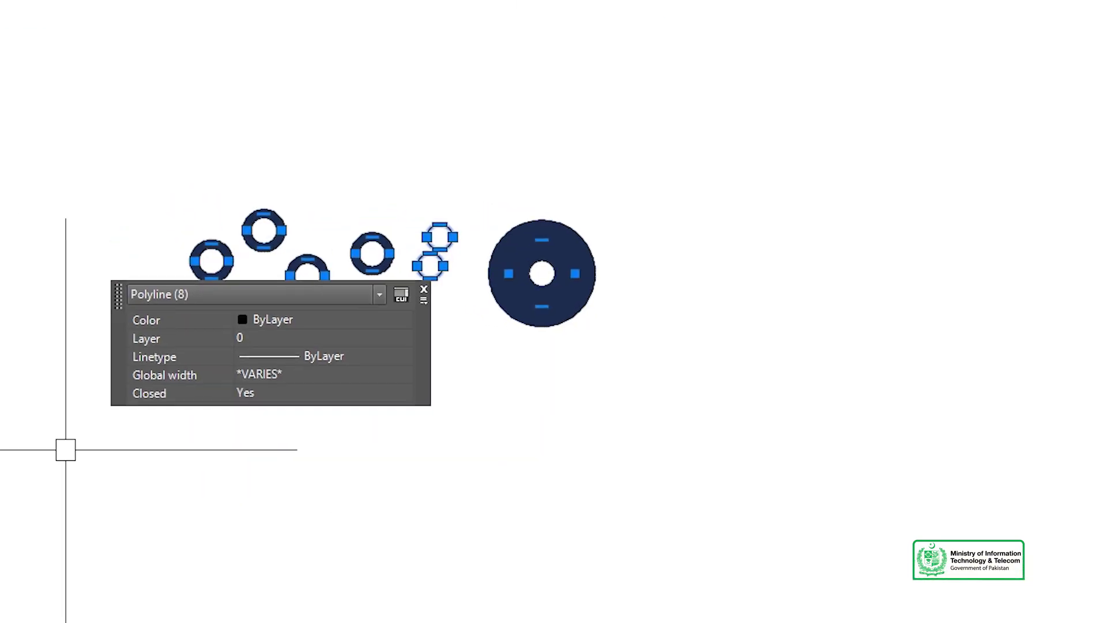
key("Delete")
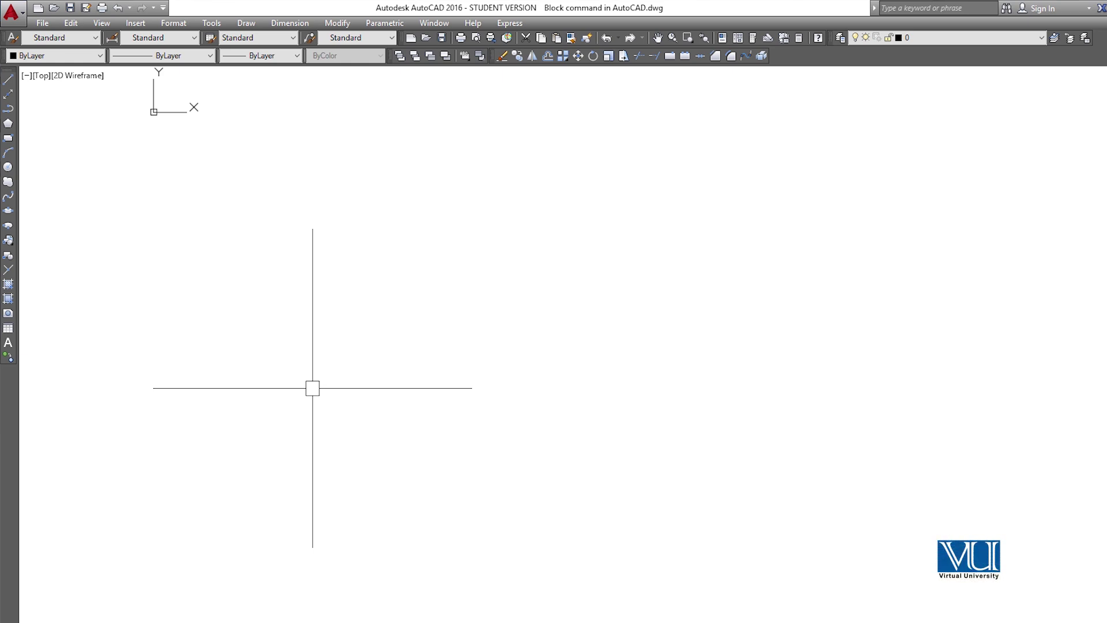
- Draw a helix in the empty drawing that spirals inward from a base radius of about 110'-6" to a small top radius
left_click(245, 23)
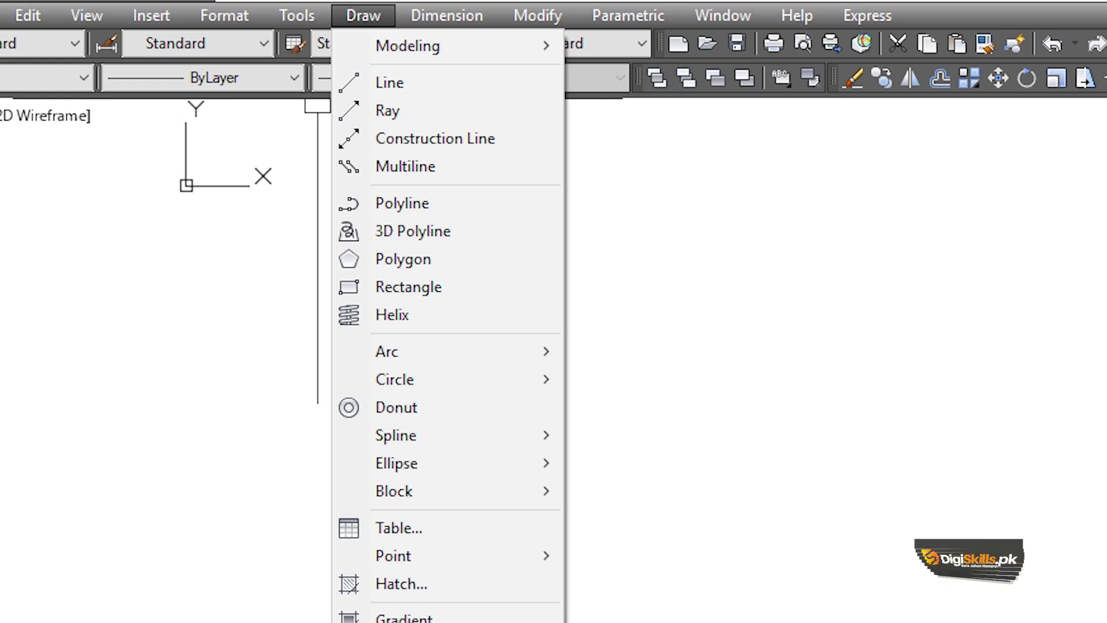
mouse_move(79, 13)
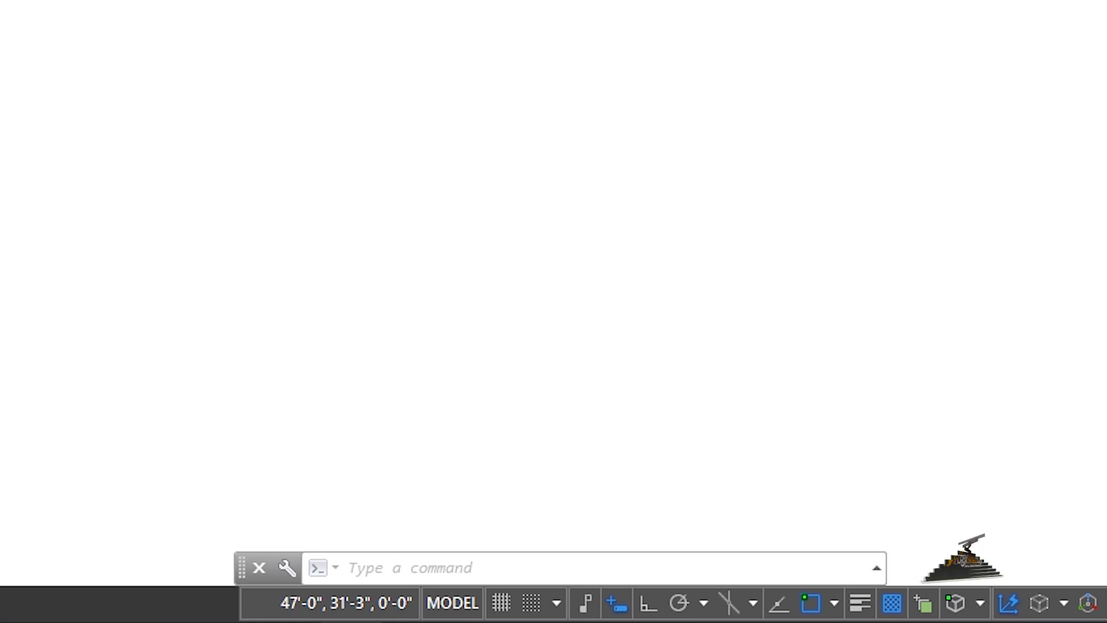
left_click(464, 15)
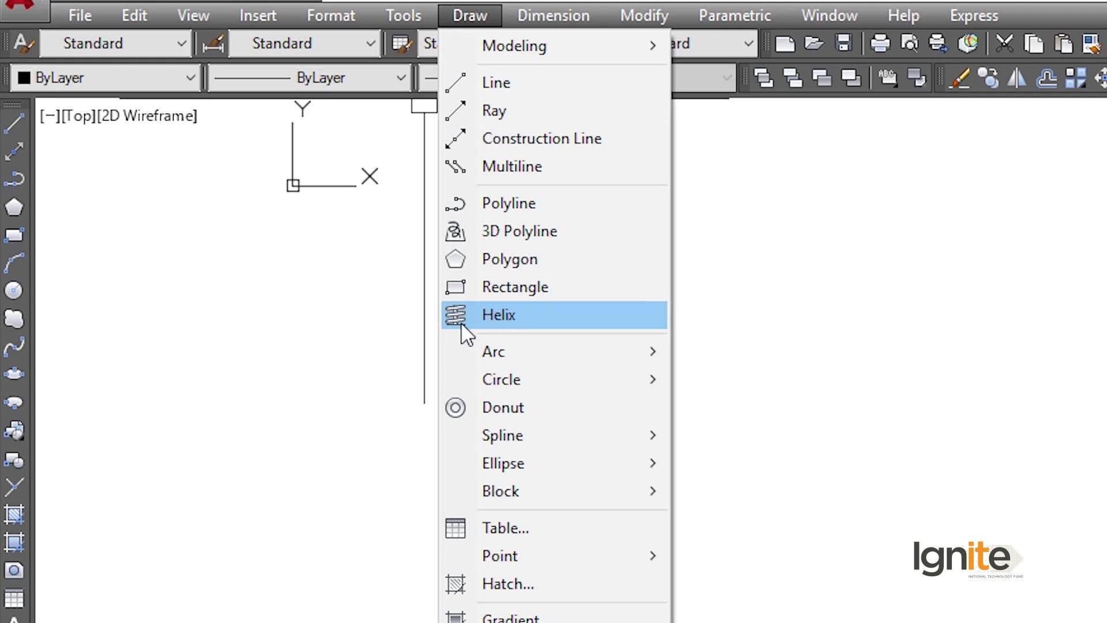
left_click(484, 319)
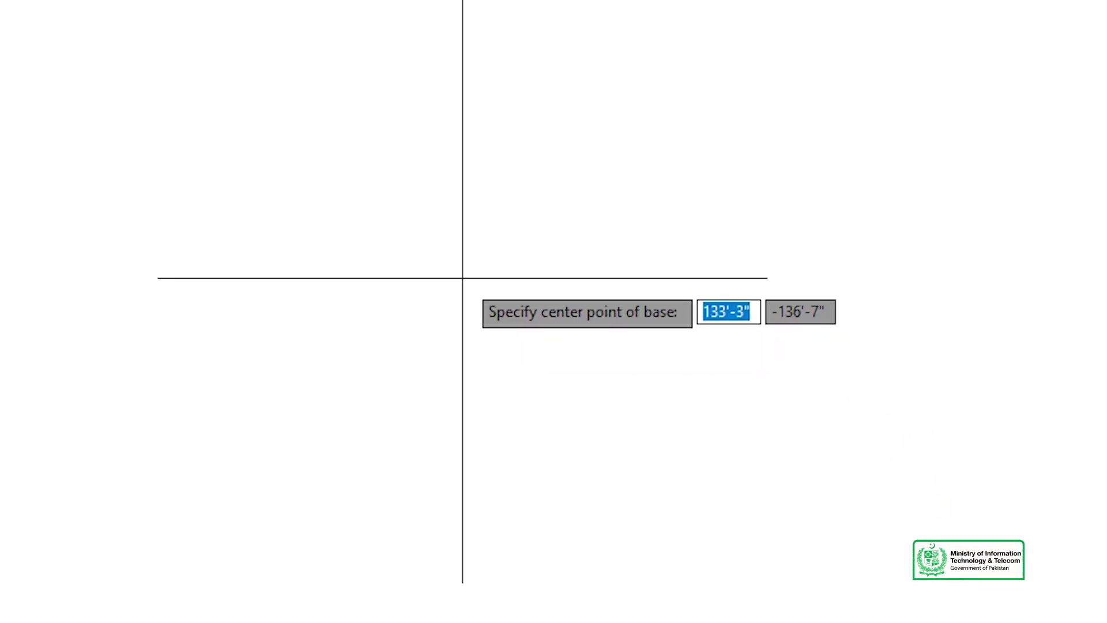
left_click(462, 278)
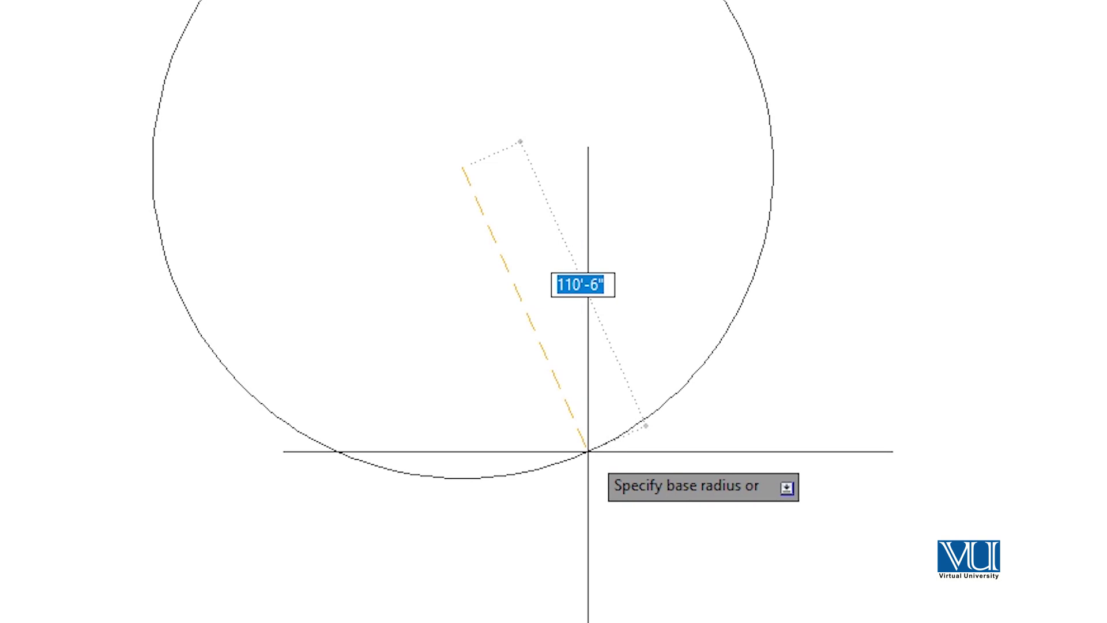
left_click(588, 451)
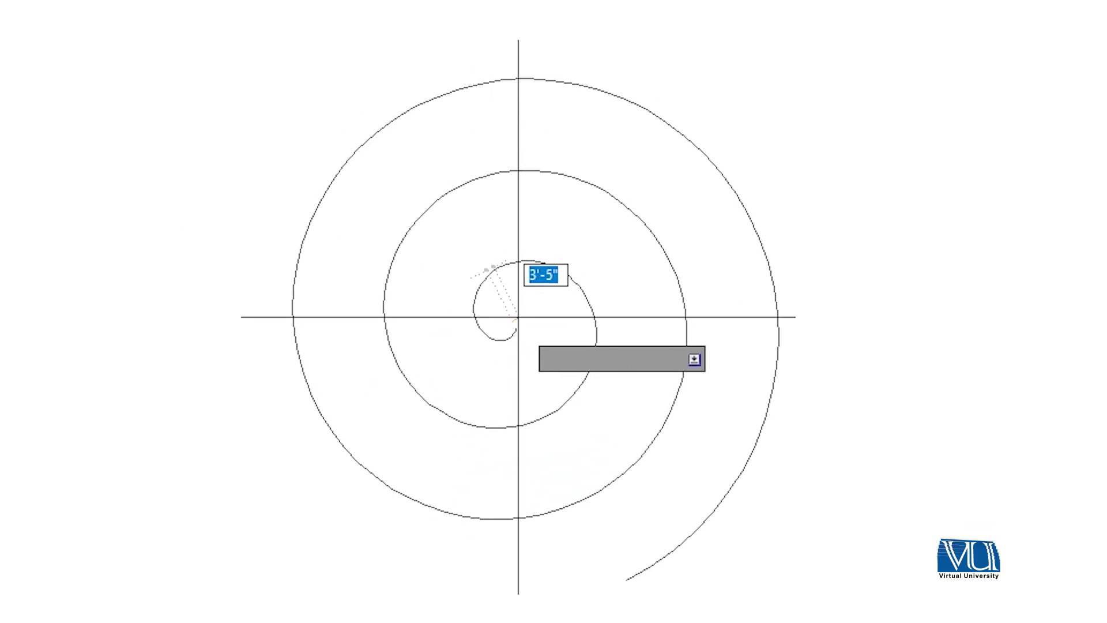
left_click(525, 311)
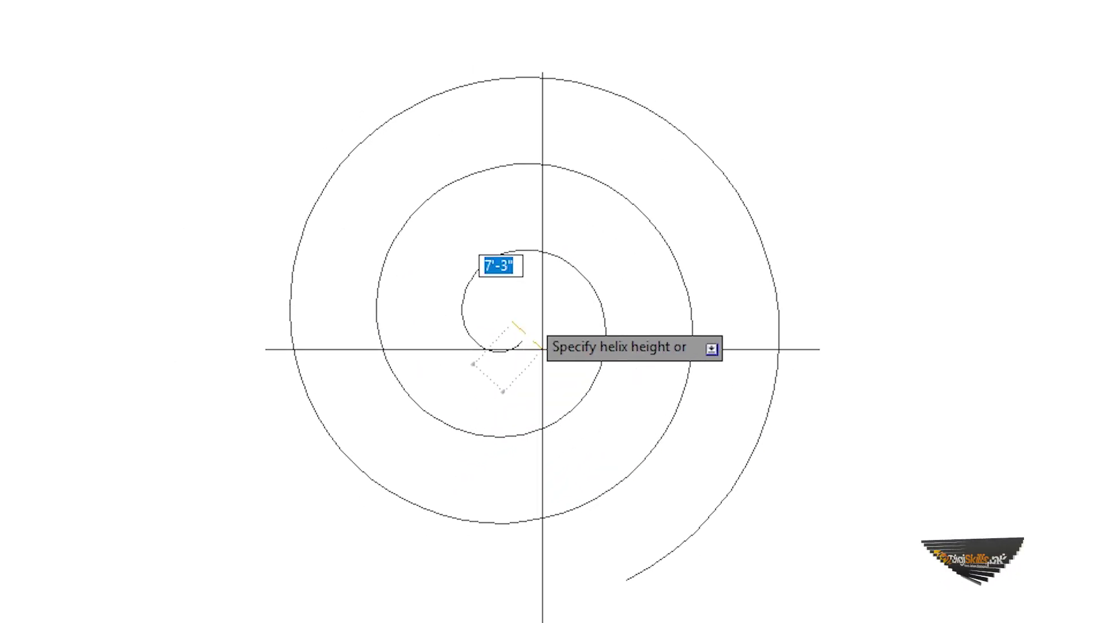
left_click(563, 397)
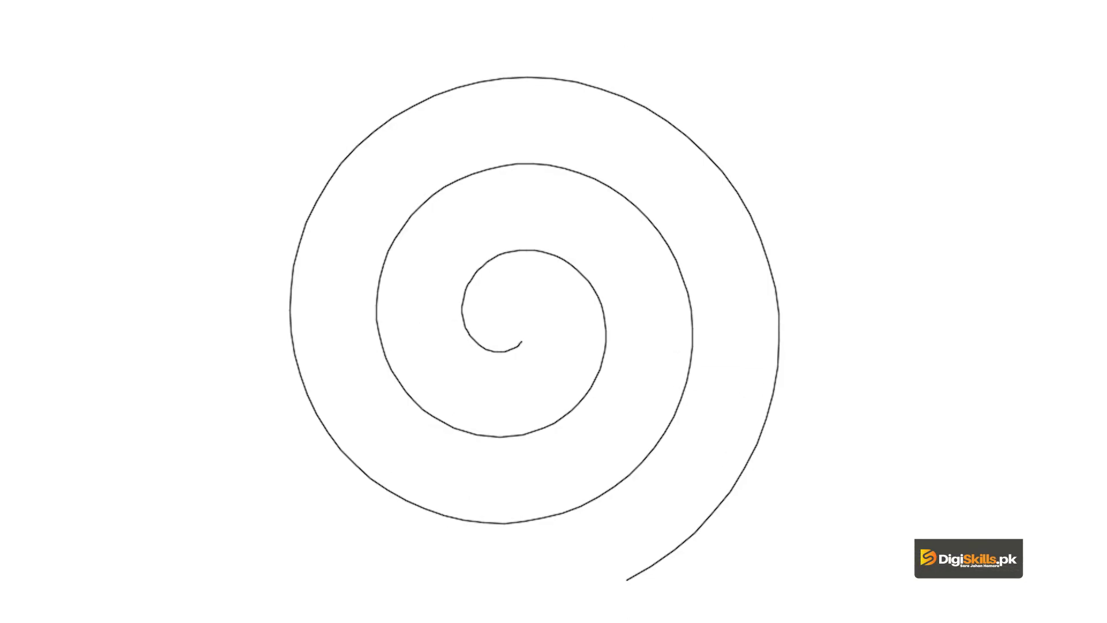
type("h")
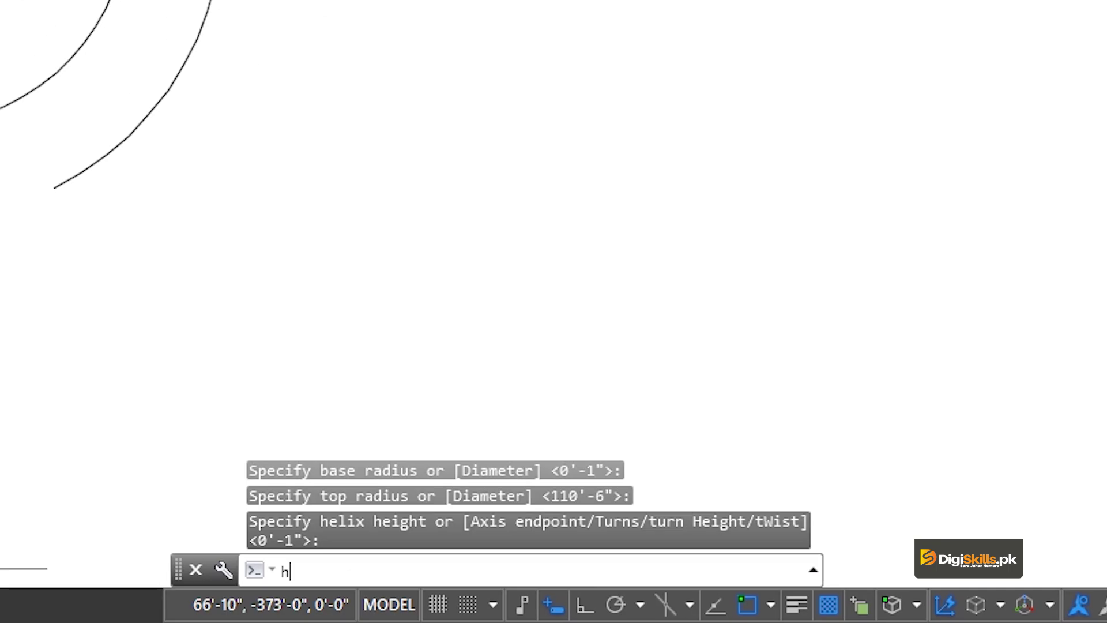
type("eLIX")
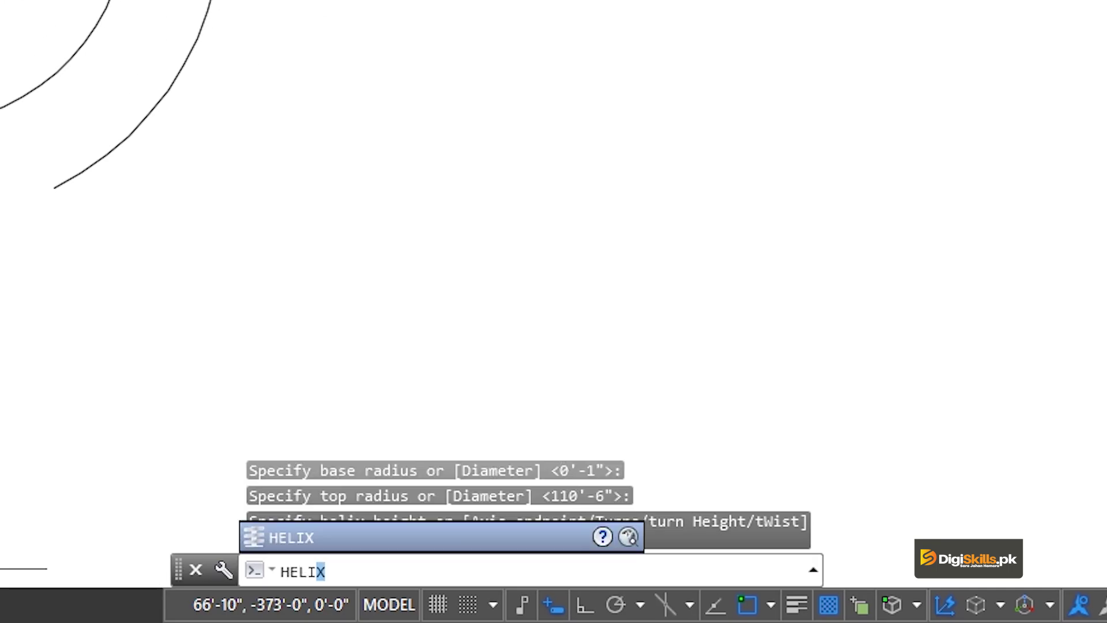
key("Return")
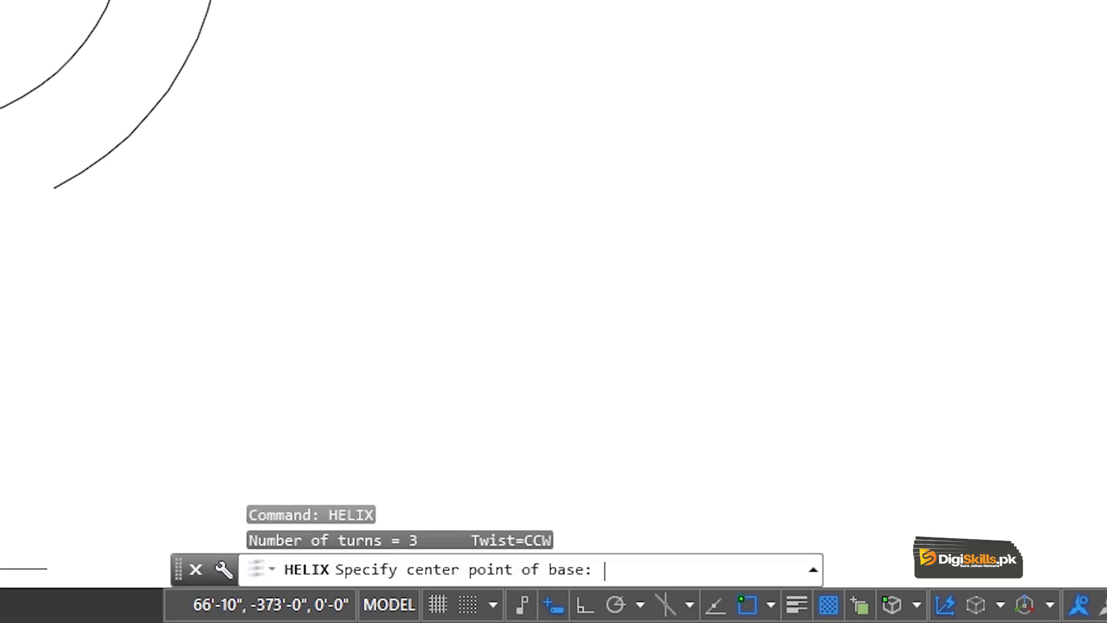
left_click(421, 270)
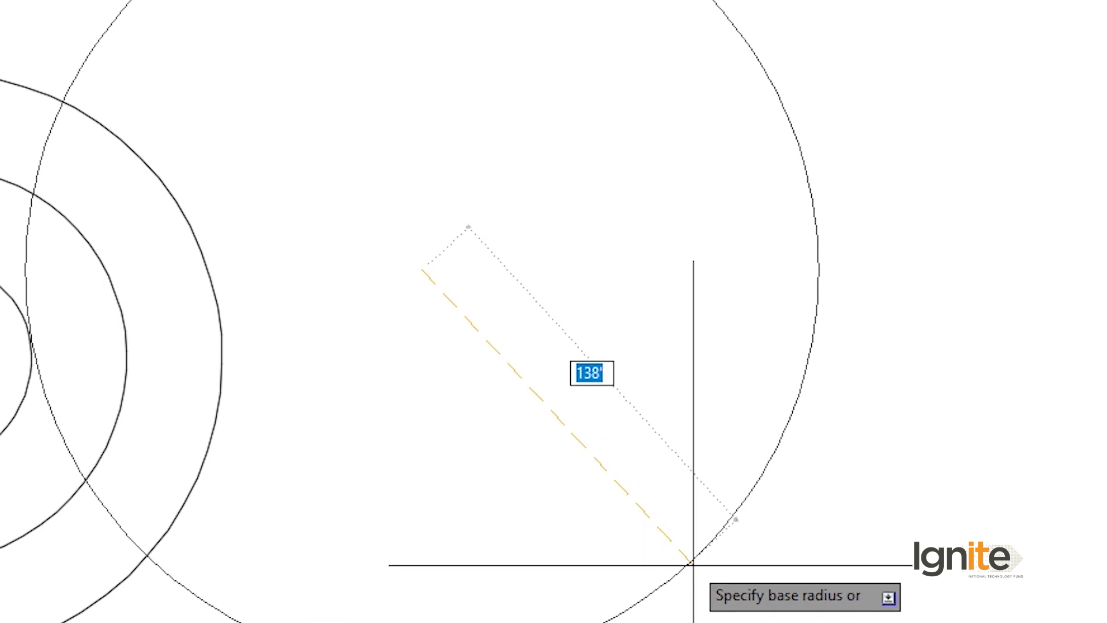
left_click(445, 452)
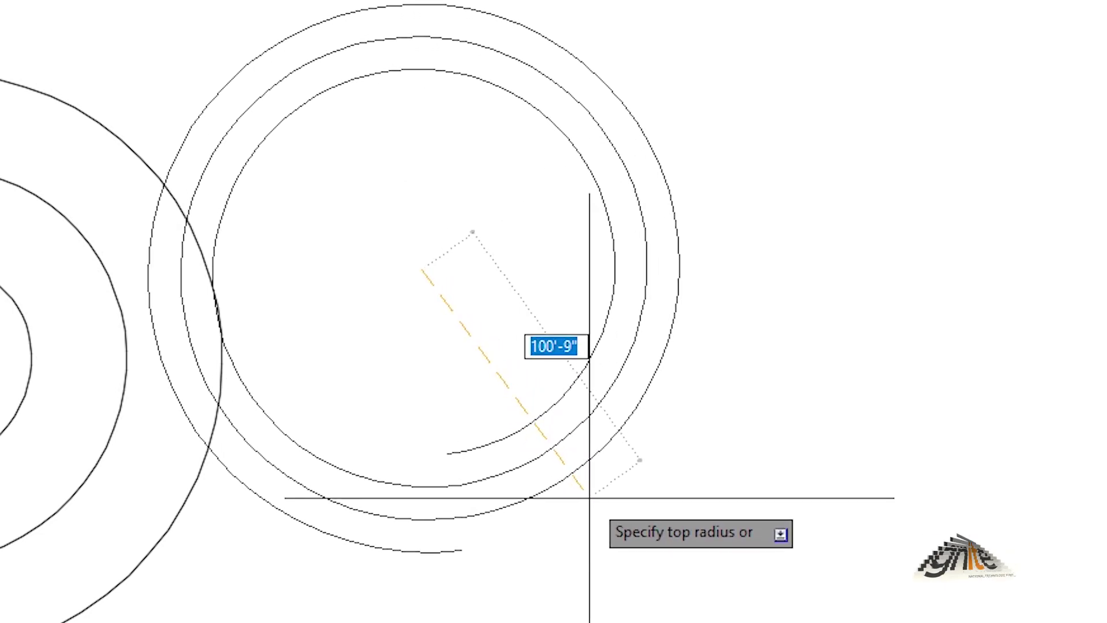
left_click(412, 294)
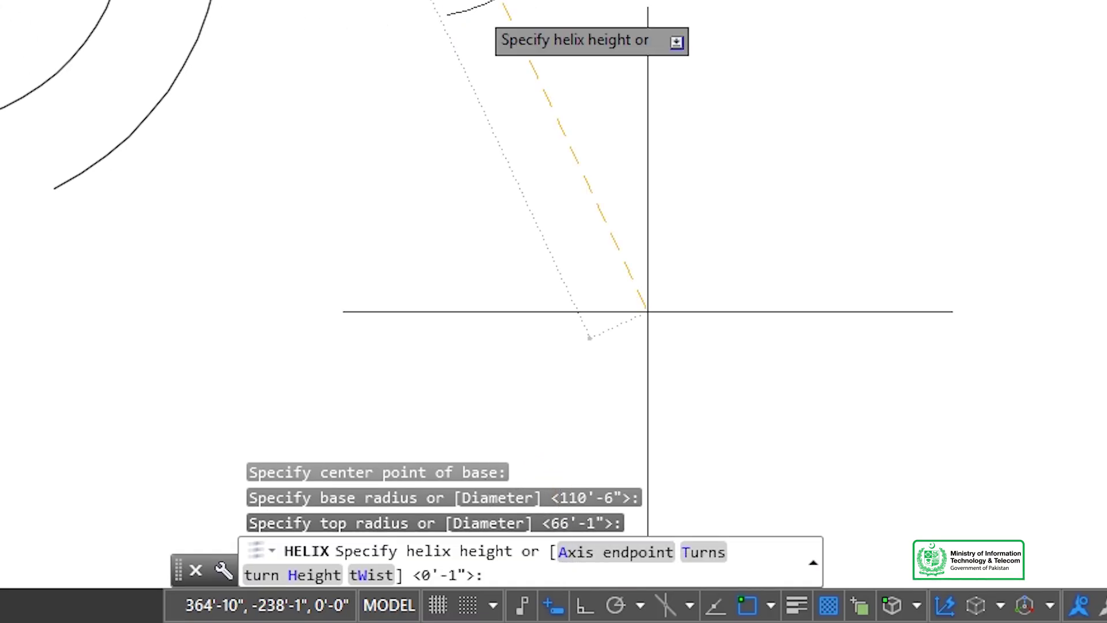
left_click(571, 555)
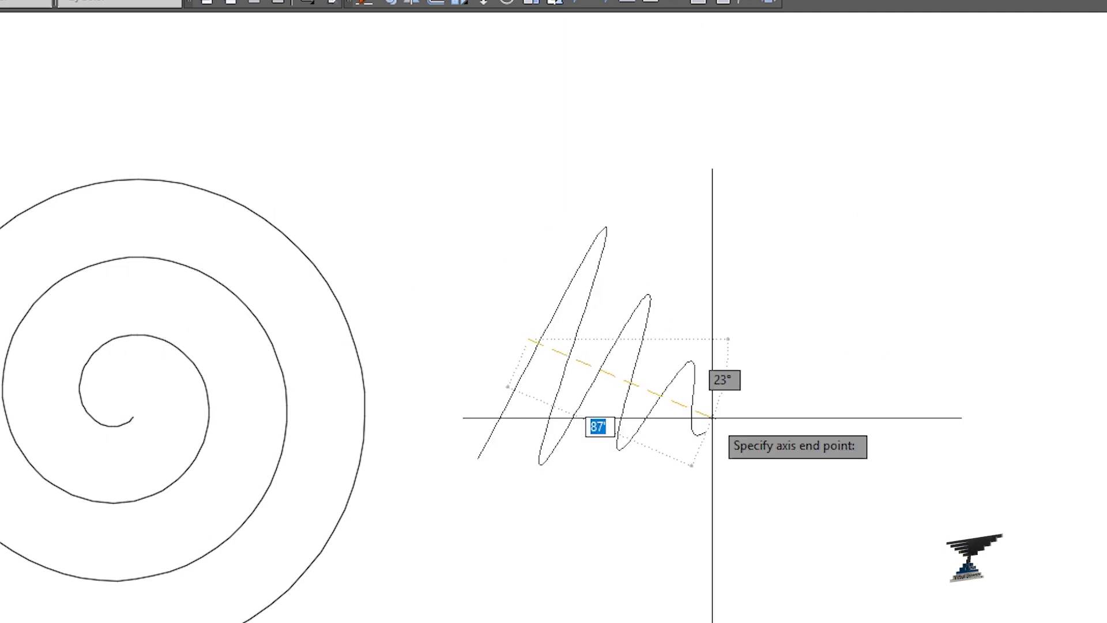
key("Escape")
- Draw a second helix beside the spiral with a base radius of about 100'-7", a small top radius and a horizontal axis set by its endpoint
type("heli")
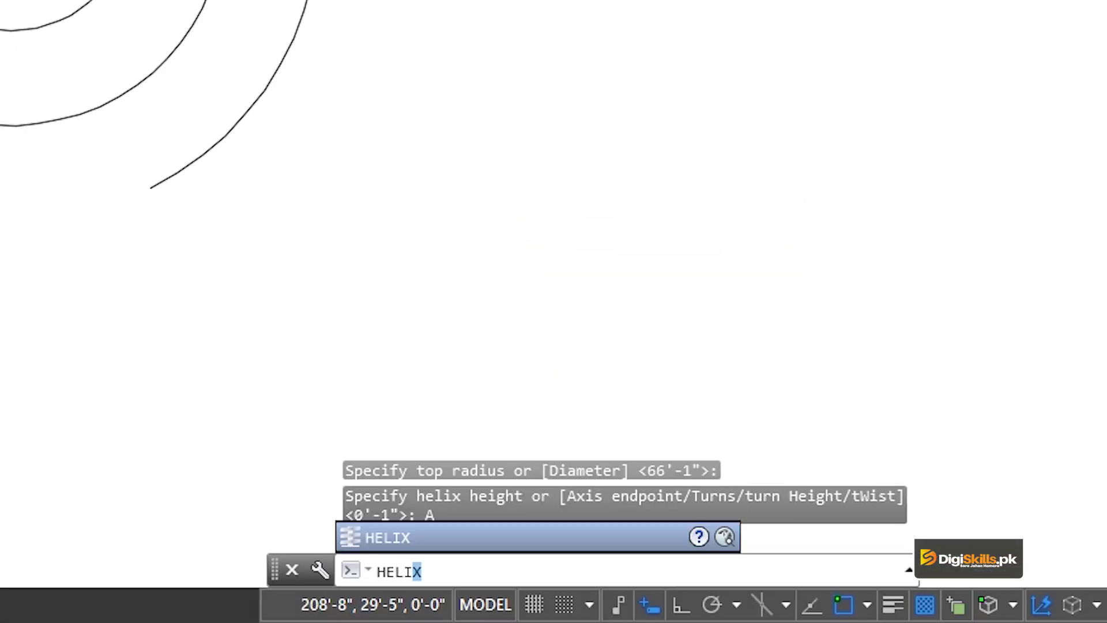
key("Return")
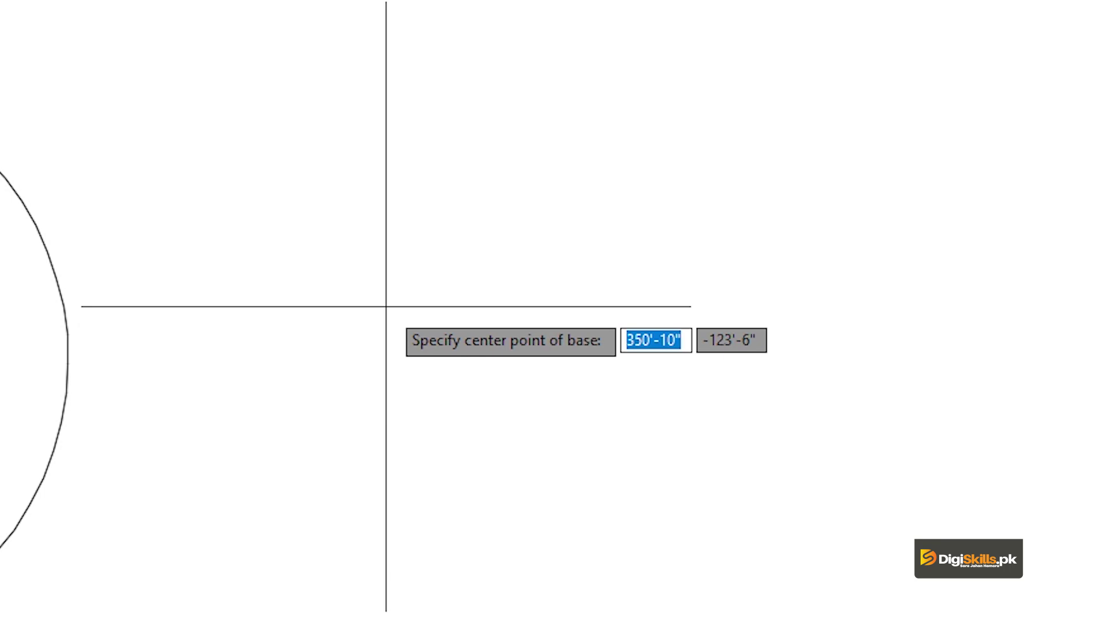
left_click(348, 280)
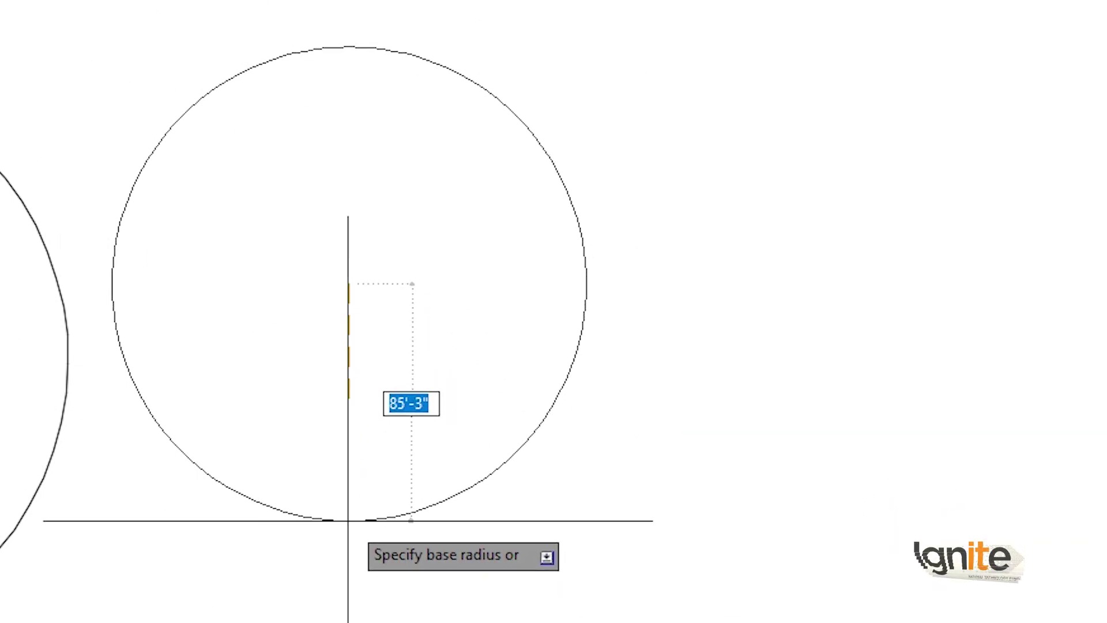
left_click(347, 566)
left_click(329, 309)
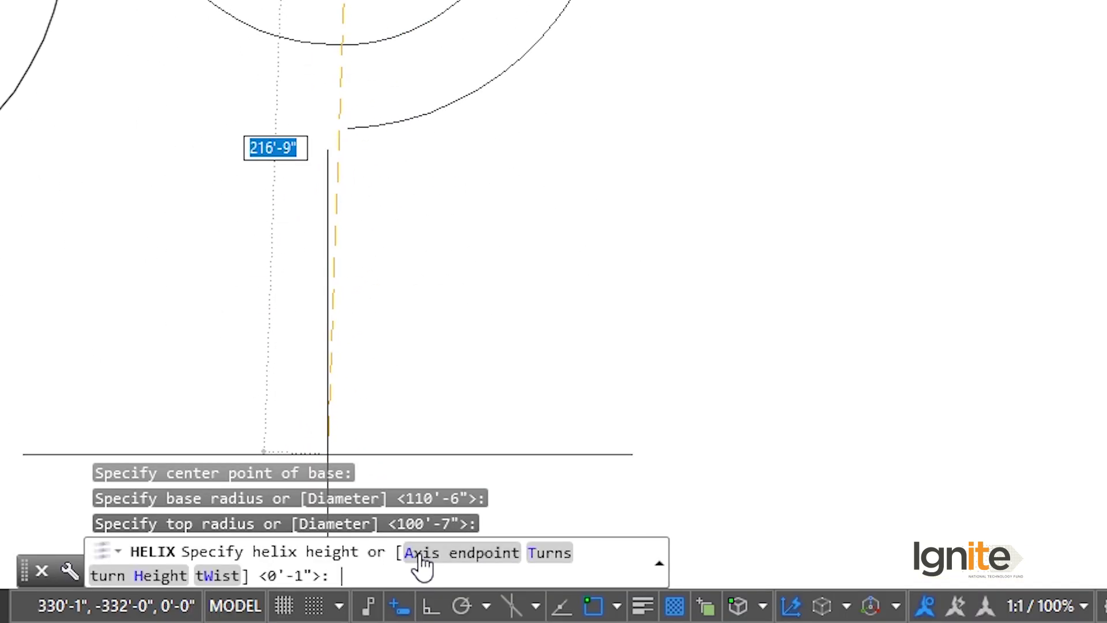
left_click(421, 553)
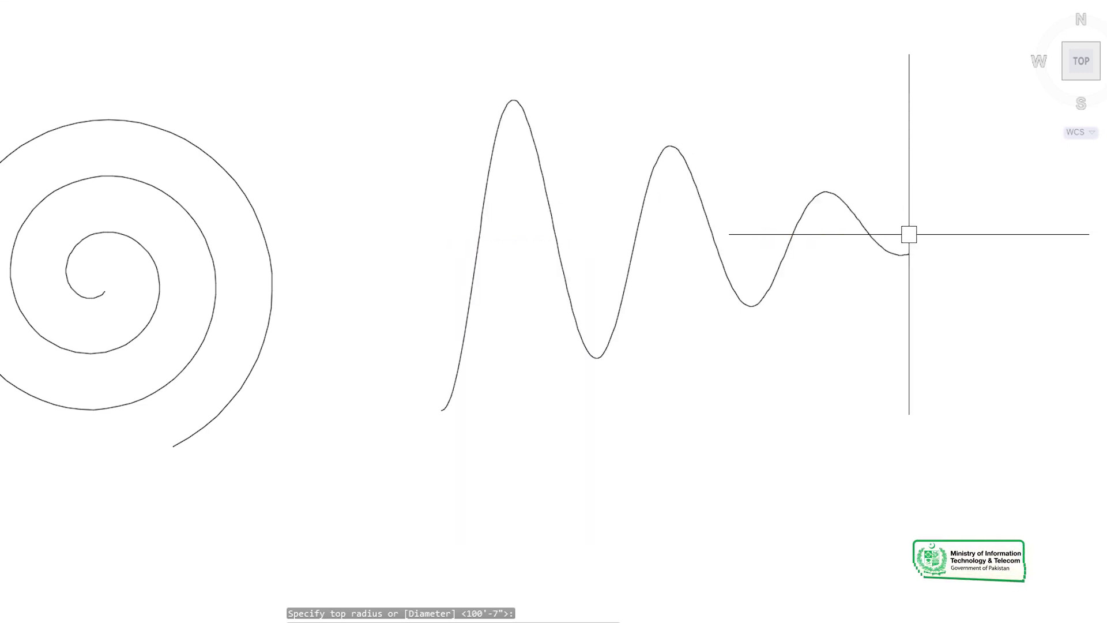
- Start another helix
key("Return")
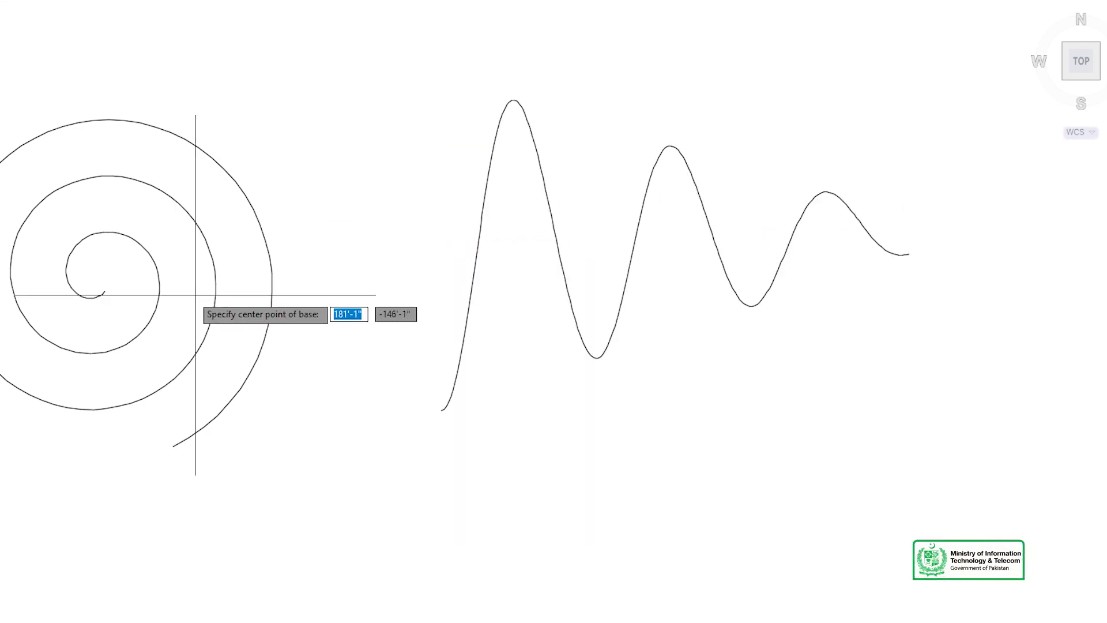